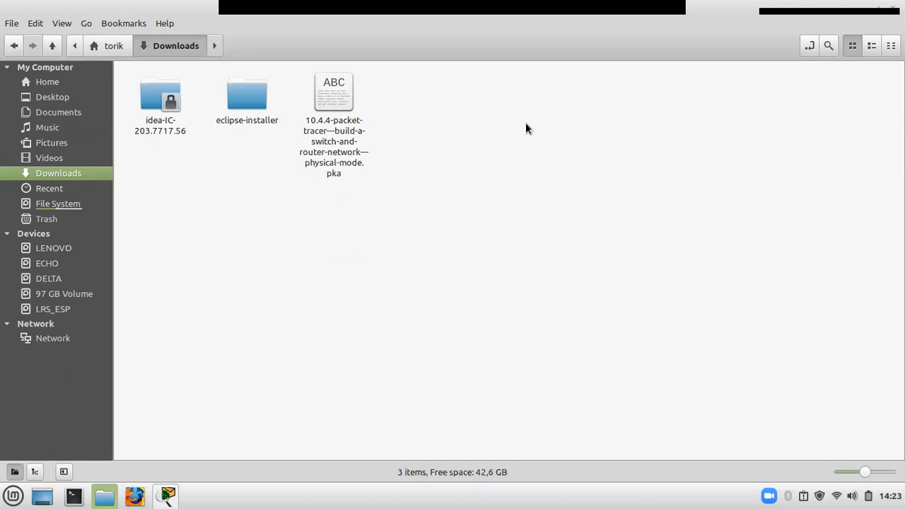
Step: Switch to Cisco Packet Tracer and move switch S1 and router R1 from the shelf into the rack, with R1 just below S1
{"action": "mouse_move", "coordinate": [170, 495]}
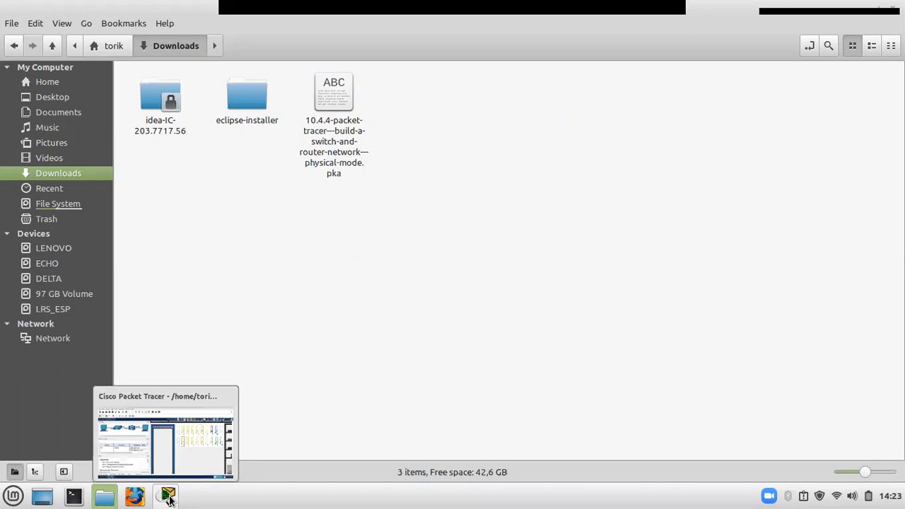
{"action": "left_click", "coordinate": [170, 466]}
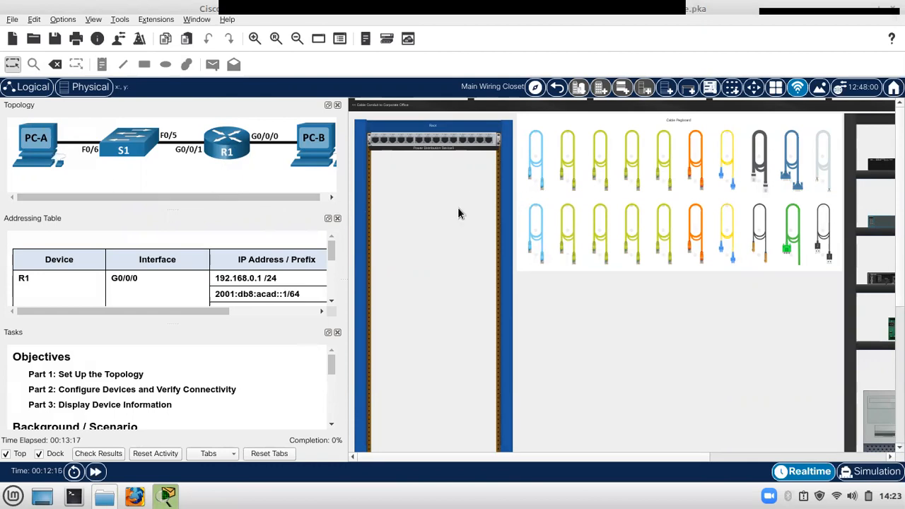
{"action": "left_click", "coordinate": [727, 244]}
{"action": "left_click_drag", "start_coordinate": [535, 463], "coordinate": [567, 462]}
{"action": "left_click", "coordinate": [493, 253]}
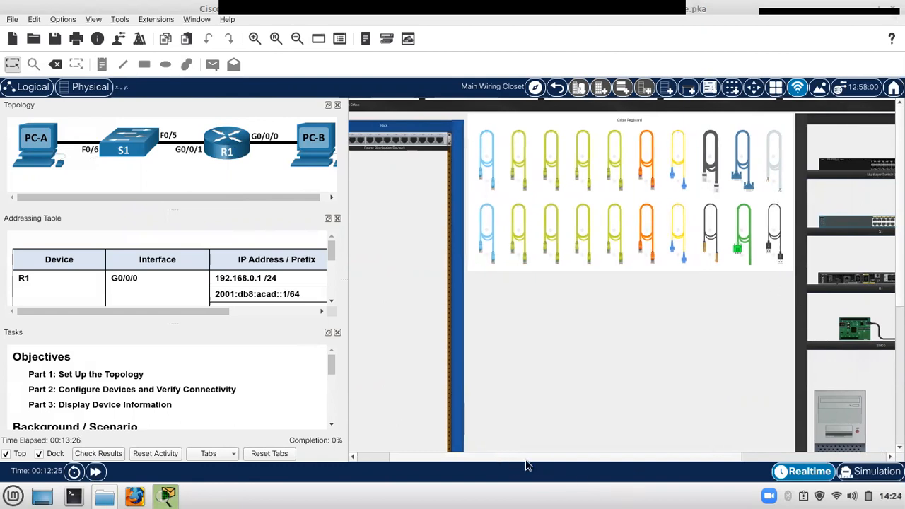
{"action": "left_click_drag", "start_coordinate": [526, 463], "coordinate": [555, 460]}
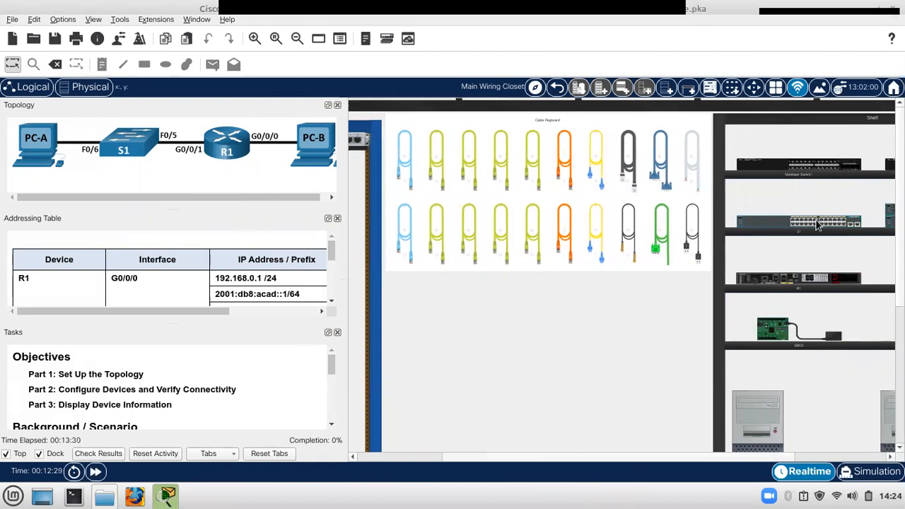
{"action": "left_click_drag", "start_coordinate": [759, 235], "coordinate": [495, 342]}
{"action": "scroll", "coordinate": [601, 322], "scroll_direction": "down", "scroll_amount": 3}
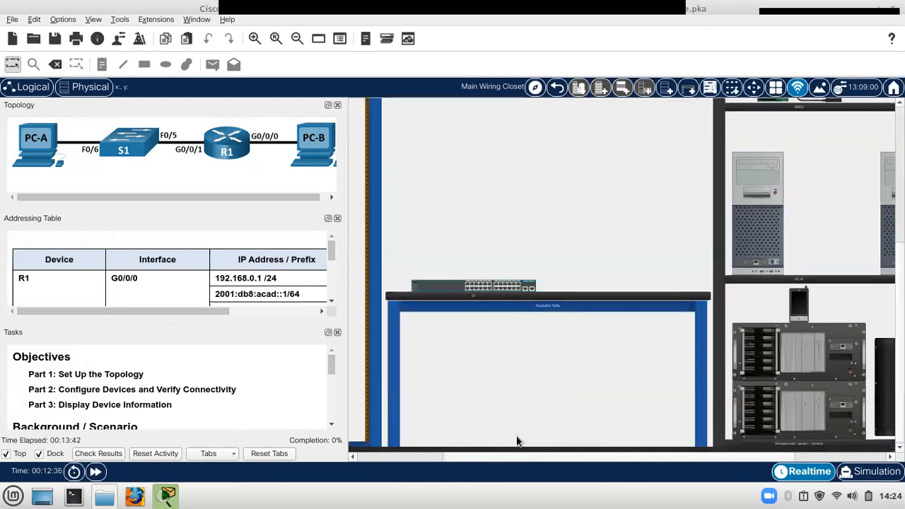
{"action": "scroll", "coordinate": [454, 459], "scroll_direction": "left", "scroll_amount": 2}
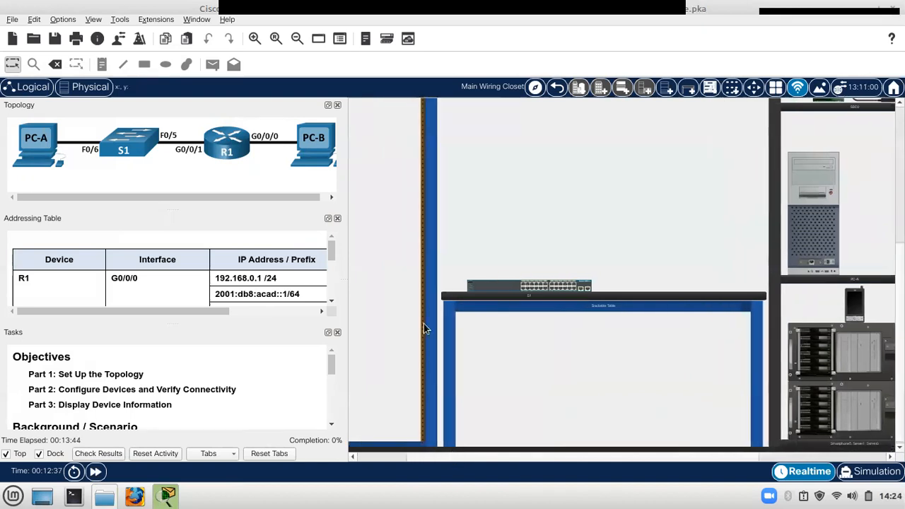
{"action": "scroll", "coordinate": [445, 319], "scroll_direction": "up", "scroll_amount": 3}
{"action": "left_click_drag", "start_coordinate": [485, 393], "coordinate": [362, 278]}
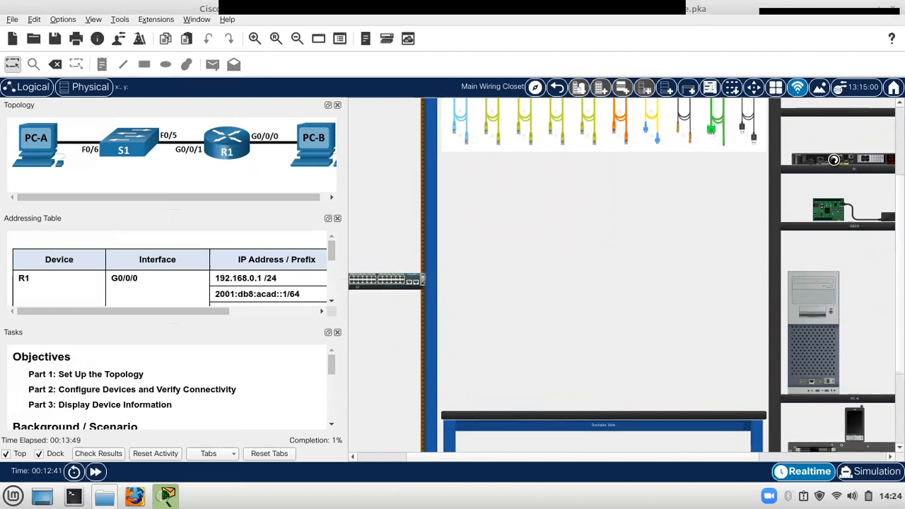
{"action": "left_click_drag", "start_coordinate": [867, 165], "coordinate": [468, 329]}
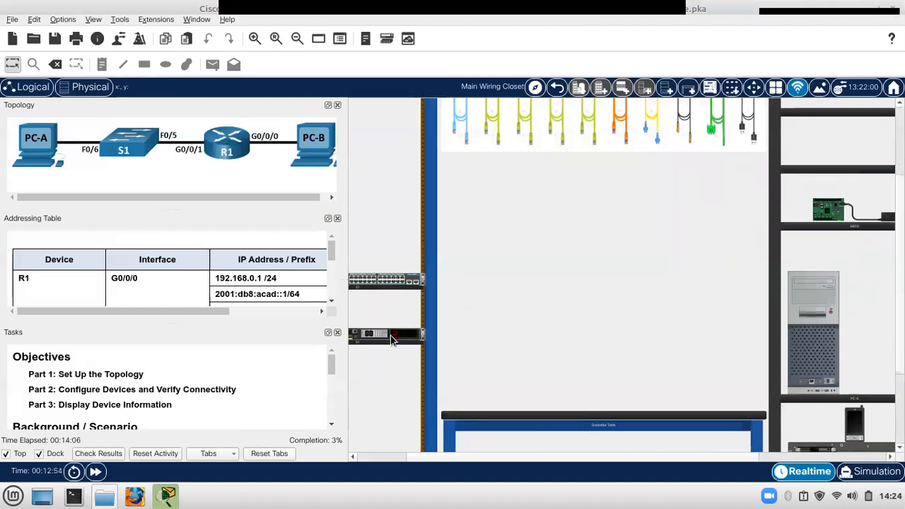
{"action": "left_click_drag", "start_coordinate": [393, 331], "coordinate": [393, 319]}
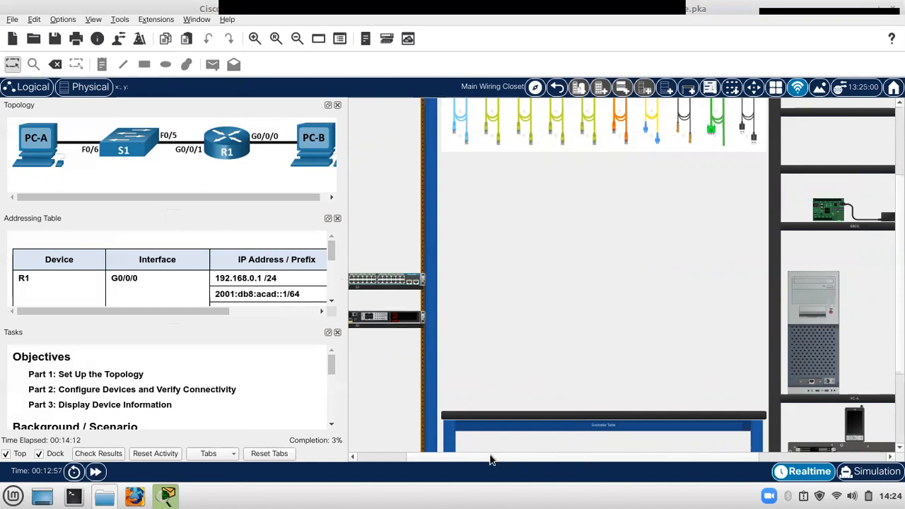
Step: Move PC-A and PC-B from the shelf onto the table, with PC-A nearer the rack
{"action": "left_click_drag", "start_coordinate": [492, 459], "coordinate": [592, 459]}
{"action": "left_click_drag", "start_coordinate": [653, 350], "coordinate": [421, 378]}
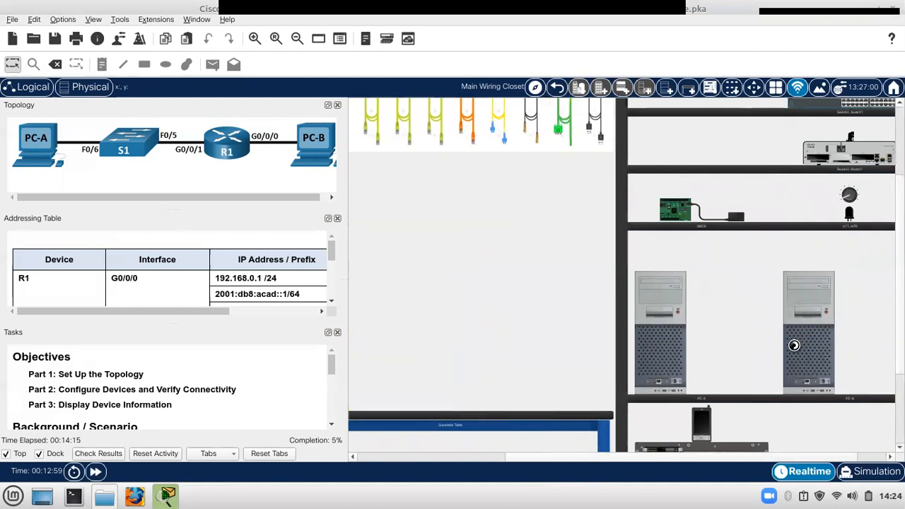
{"action": "left_click_drag", "start_coordinate": [810, 353], "coordinate": [559, 357]}
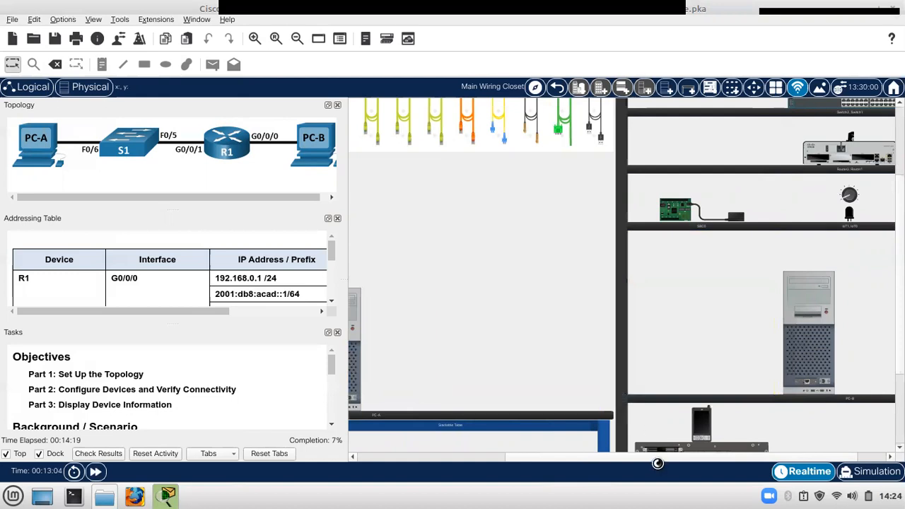
{"action": "left_click_drag", "start_coordinate": [655, 457], "coordinate": [498, 432]}
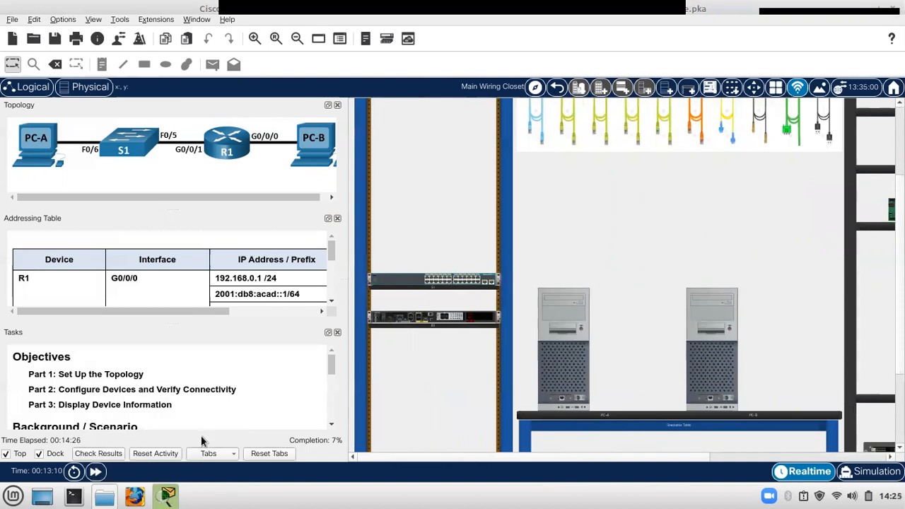
Step: Review the Part 1 tasks and connect port FastEthernet0/6 on switch S1 to PC-A's network port with a yellow-green cable
{"action": "scroll", "coordinate": [113, 387], "scroll_direction": "down", "scroll_amount": 8}
{"action": "scroll", "coordinate": [113, 393], "scroll_direction": "up", "scroll_amount": 2}
{"action": "scroll", "coordinate": [71, 396], "scroll_direction": "down", "scroll_amount": 1}
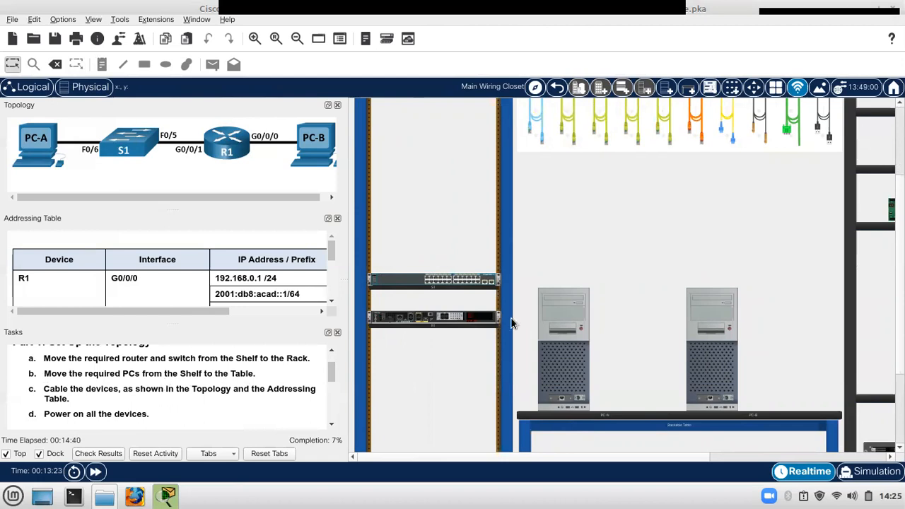
{"action": "scroll", "coordinate": [586, 195], "scroll_direction": "up", "scroll_amount": 2}
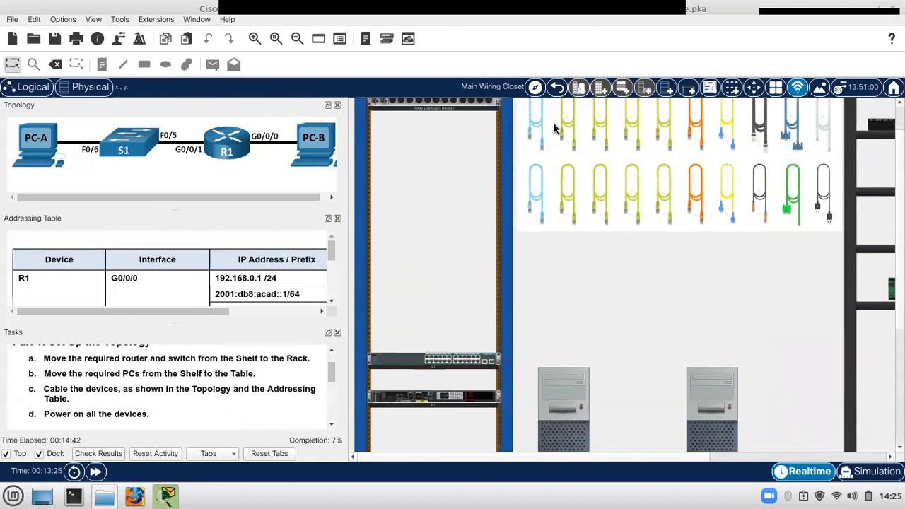
{"action": "scroll", "coordinate": [568, 176], "scroll_direction": "down", "scroll_amount": 1}
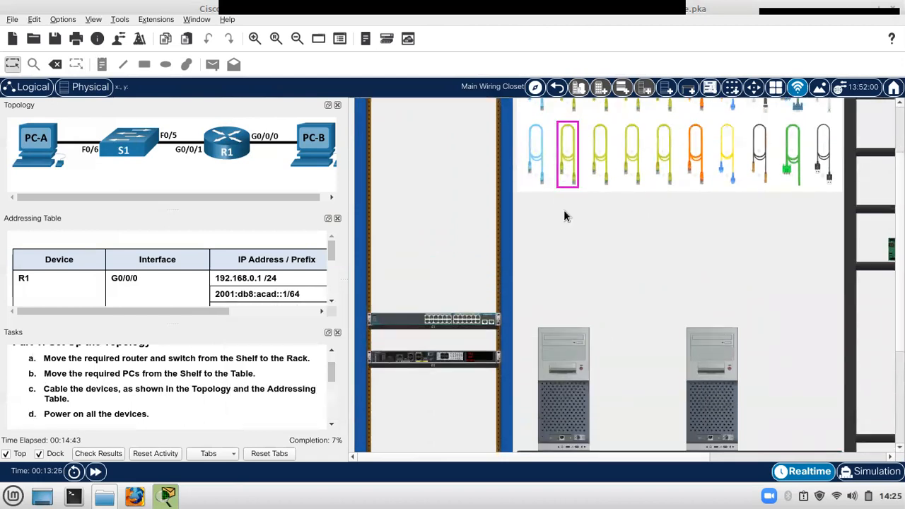
{"action": "left_click", "coordinate": [569, 157]}
{"action": "scroll", "coordinate": [559, 236], "scroll_direction": "down", "scroll_amount": 2}
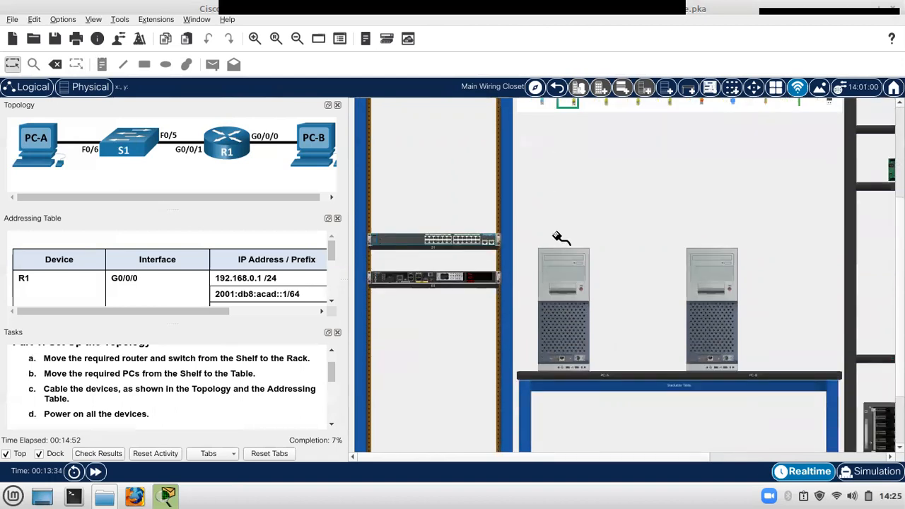
{"action": "scroll", "coordinate": [576, 307], "scroll_direction": "down", "scroll_amount": 1}
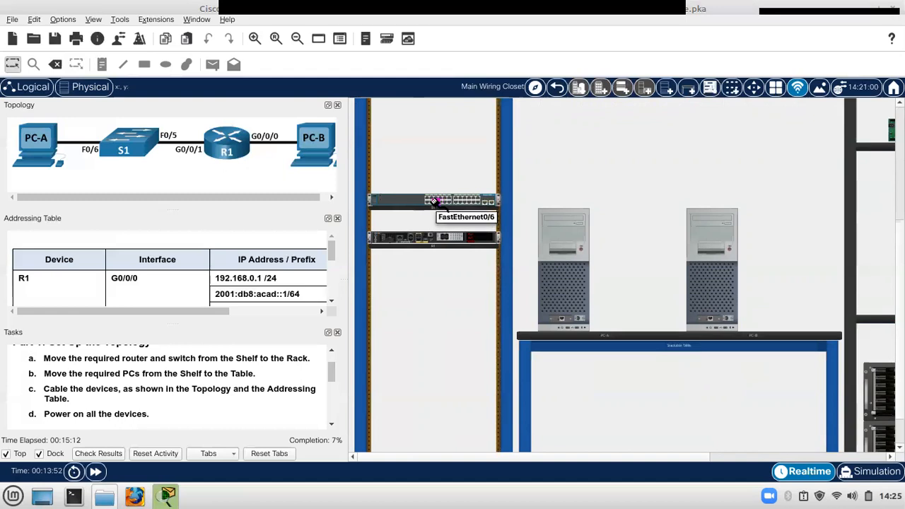
{"action": "left_click", "coordinate": [434, 200]}
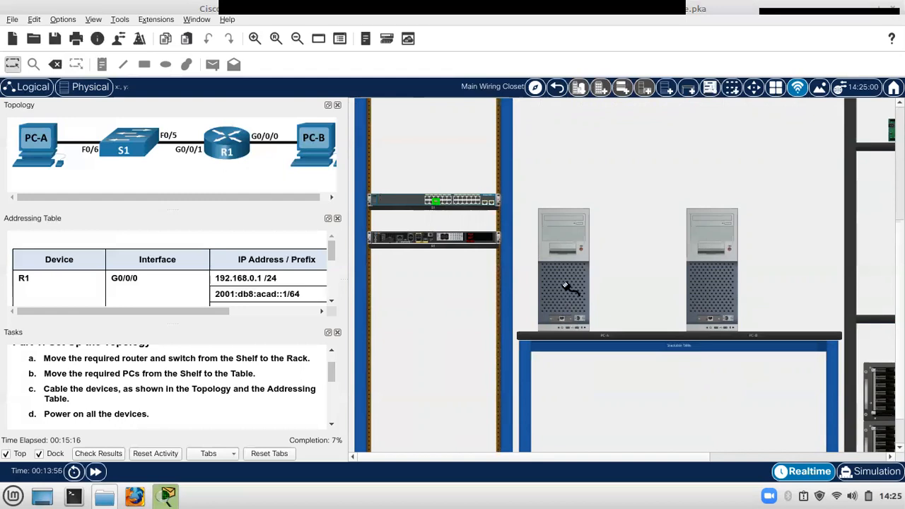
{"action": "left_click", "coordinate": [560, 319]}
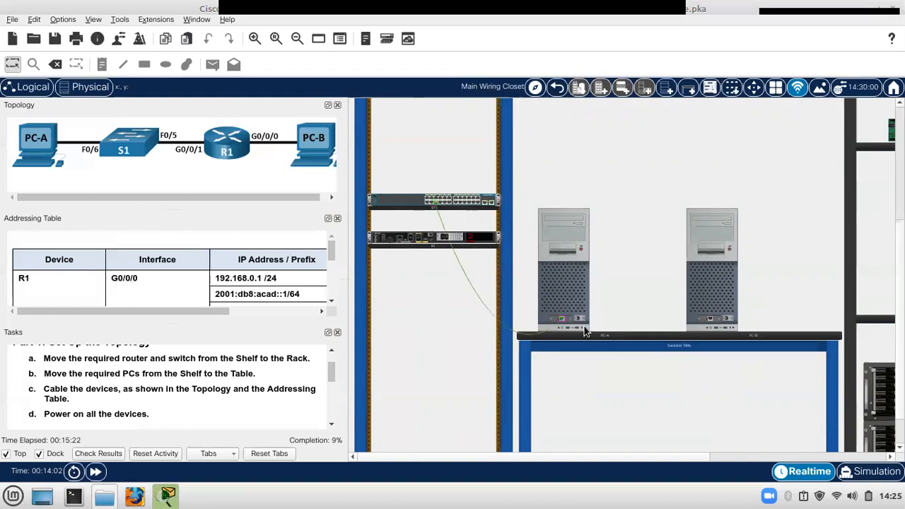
Step: Connect port GigabitEthernet0/0/0 on router R1 to PC-B's network port with a yellow-green cable
{"action": "scroll", "coordinate": [654, 169], "scroll_direction": "up", "scroll_amount": 3}
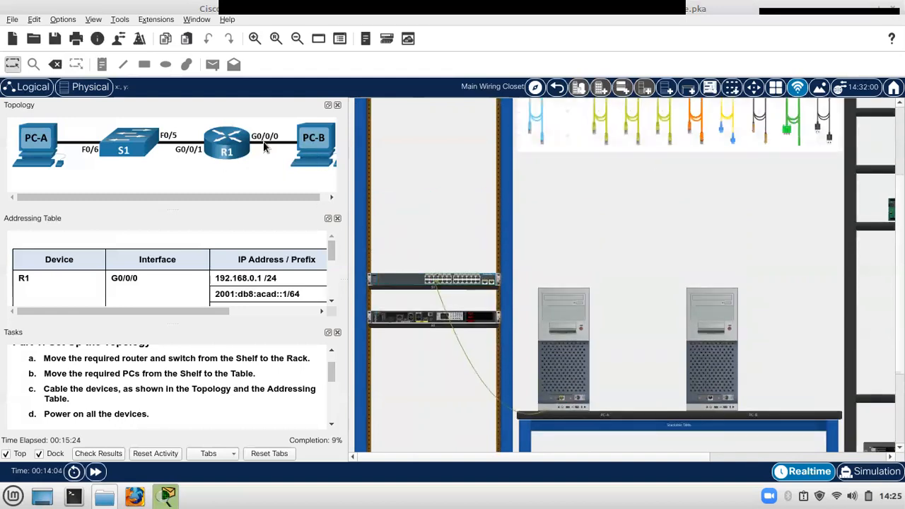
{"action": "left_click", "coordinate": [600, 124]}
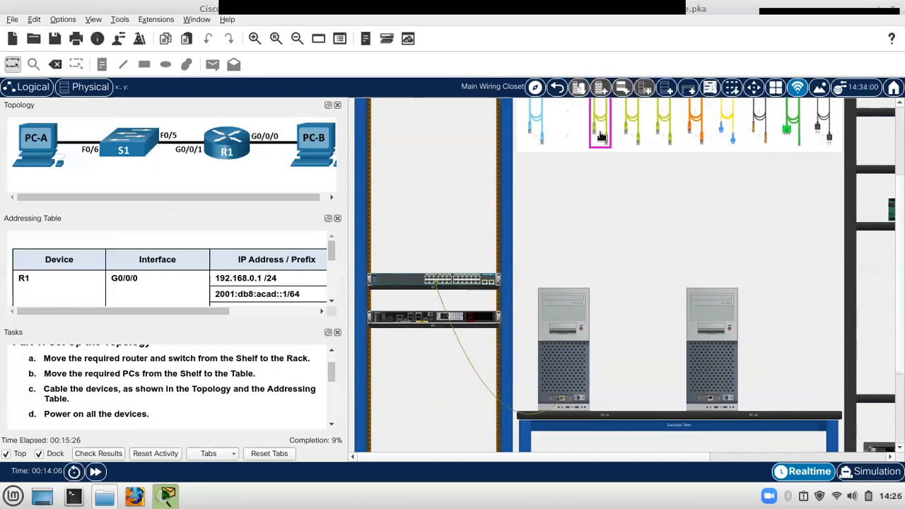
{"action": "scroll", "coordinate": [573, 281], "scroll_direction": "down", "scroll_amount": 1}
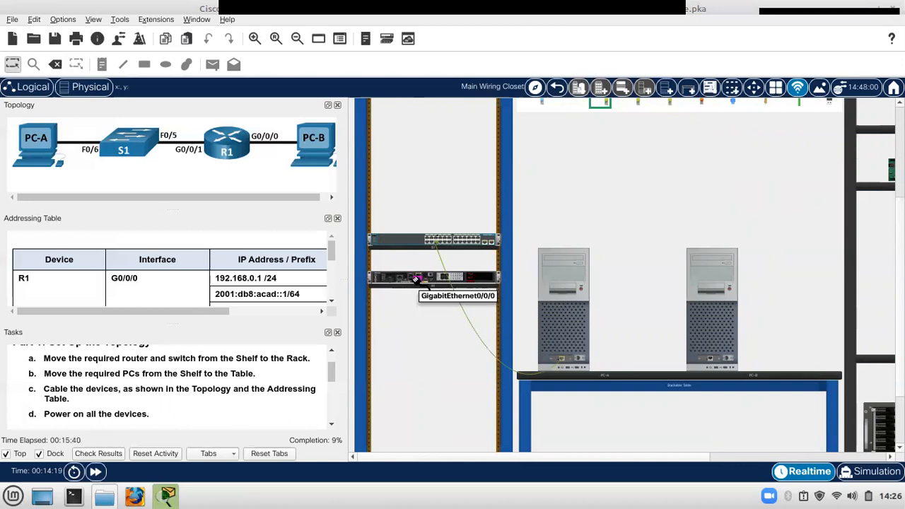
{"action": "left_click", "coordinate": [417, 278]}
{"action": "left_click", "coordinate": [714, 360]}
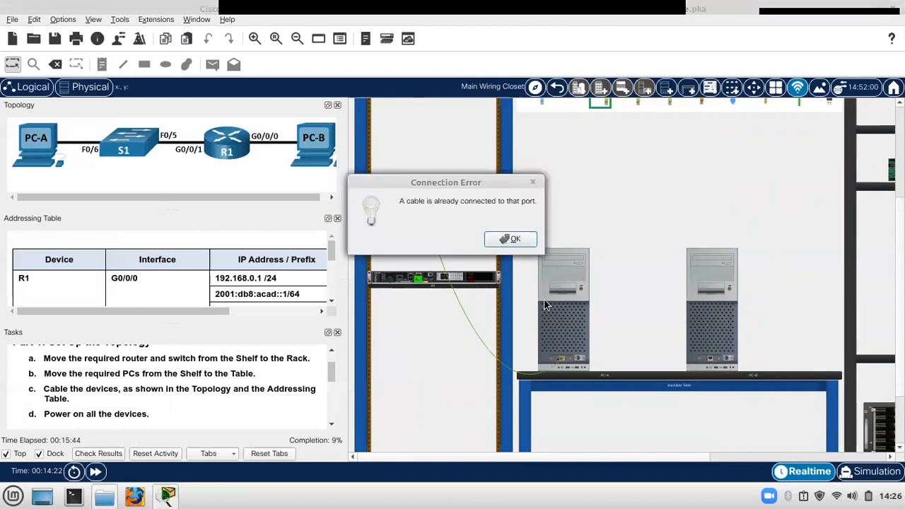
{"action": "left_click", "coordinate": [512, 239]}
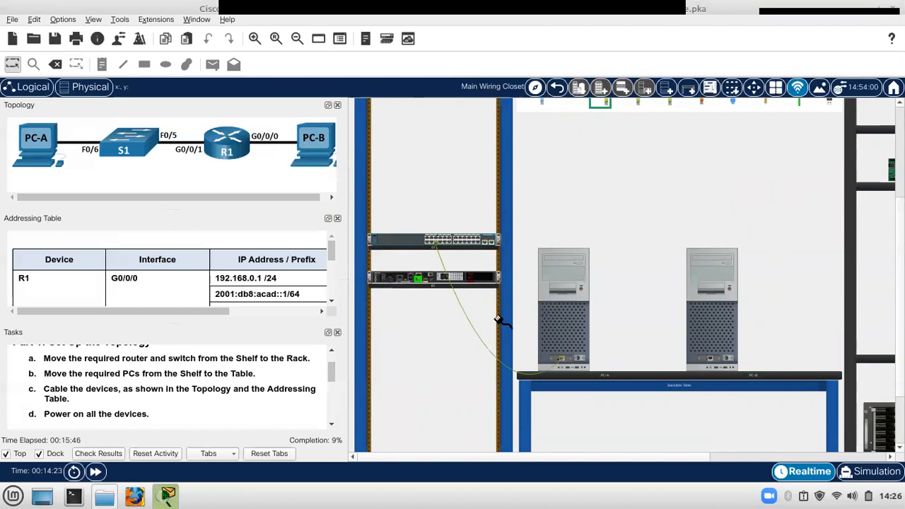
{"action": "left_click", "coordinate": [708, 360]}
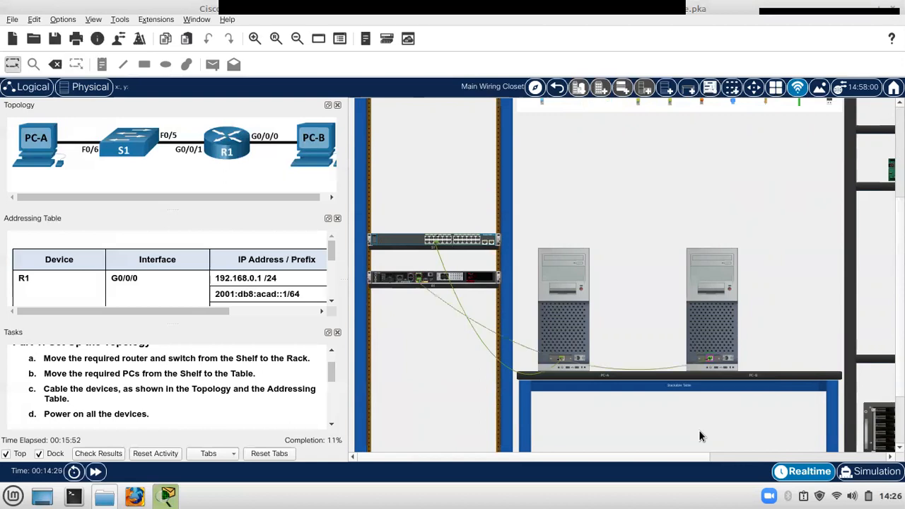
Step: Cable port F0/5 on switch S1 to port G0/0/1 on router R1
{"action": "scroll", "coordinate": [625, 248], "scroll_direction": "up", "scroll_amount": 2}
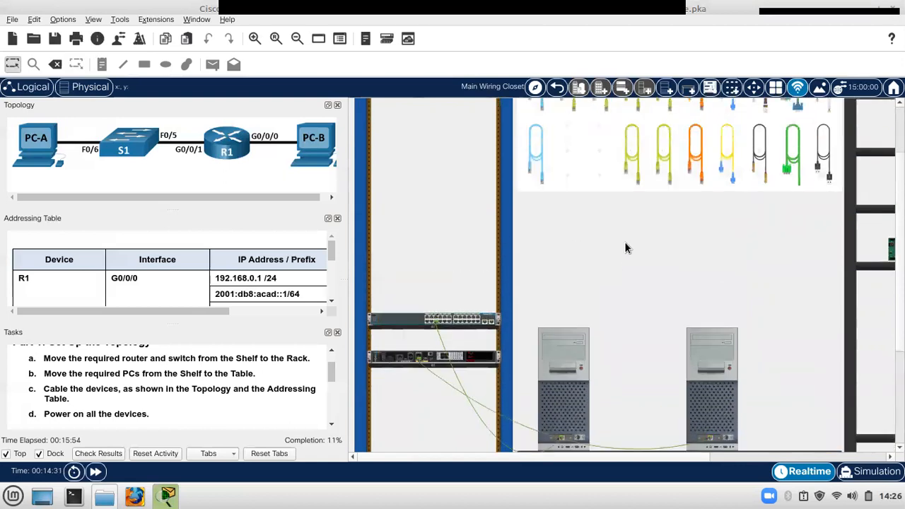
{"action": "scroll", "coordinate": [563, 260], "scroll_direction": "down", "scroll_amount": 2}
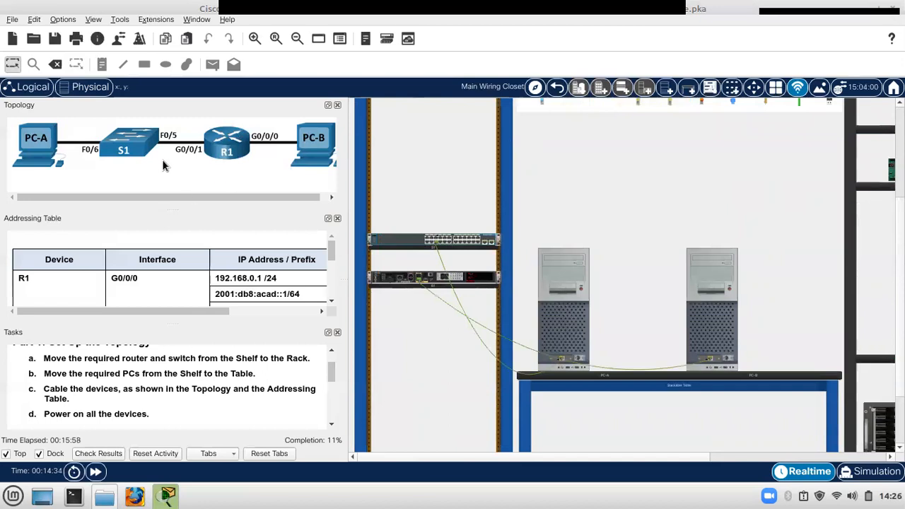
{"action": "scroll", "coordinate": [586, 237], "scroll_direction": "up", "scroll_amount": 3}
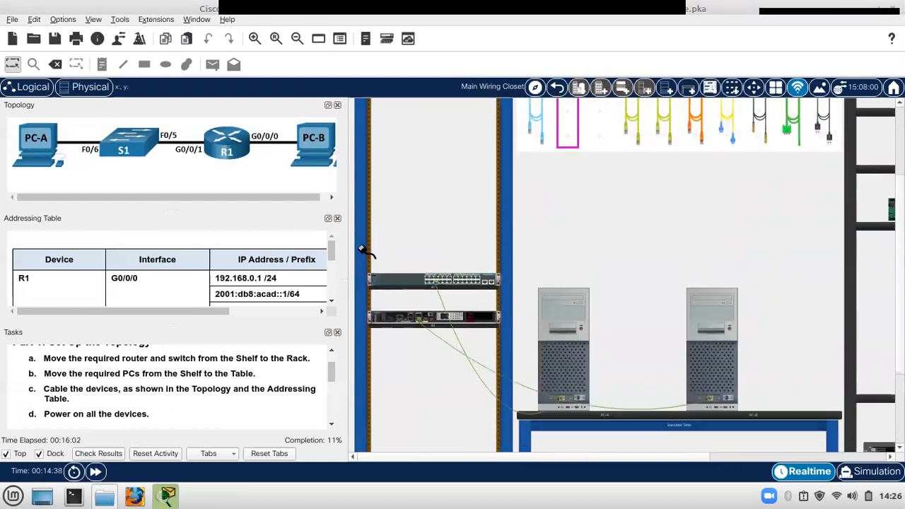
{"action": "left_click", "coordinate": [434, 277]}
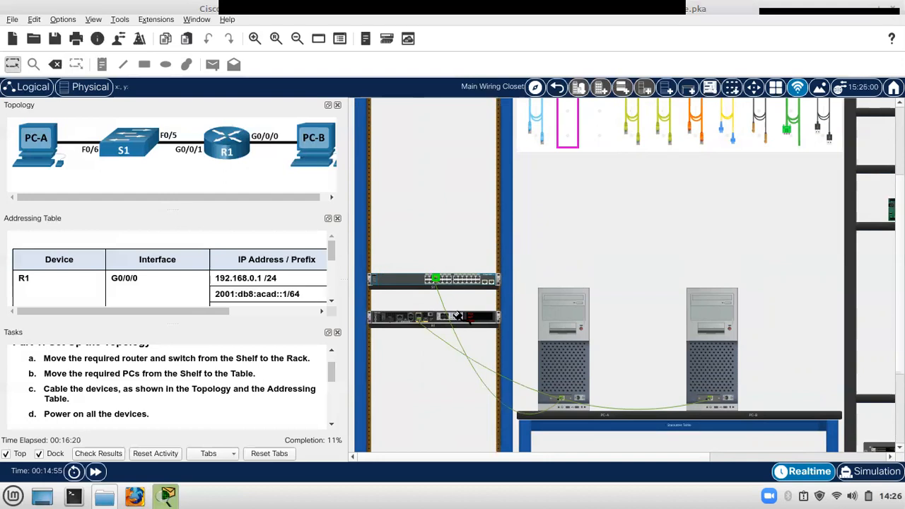
{"action": "left_click", "coordinate": [418, 315]}
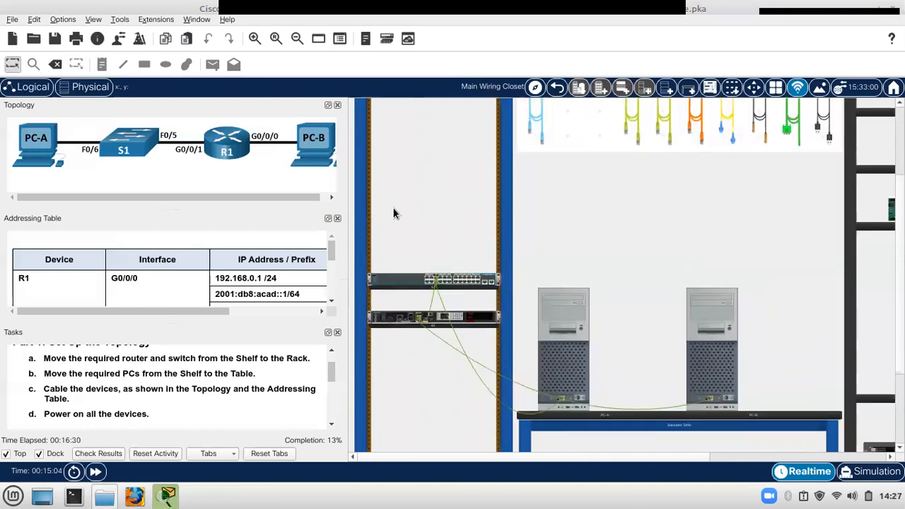
Step: Check switch S1's physical device view and power on router R1 with its power switch
{"action": "scroll", "coordinate": [126, 373], "scroll_direction": "down", "scroll_amount": 2}
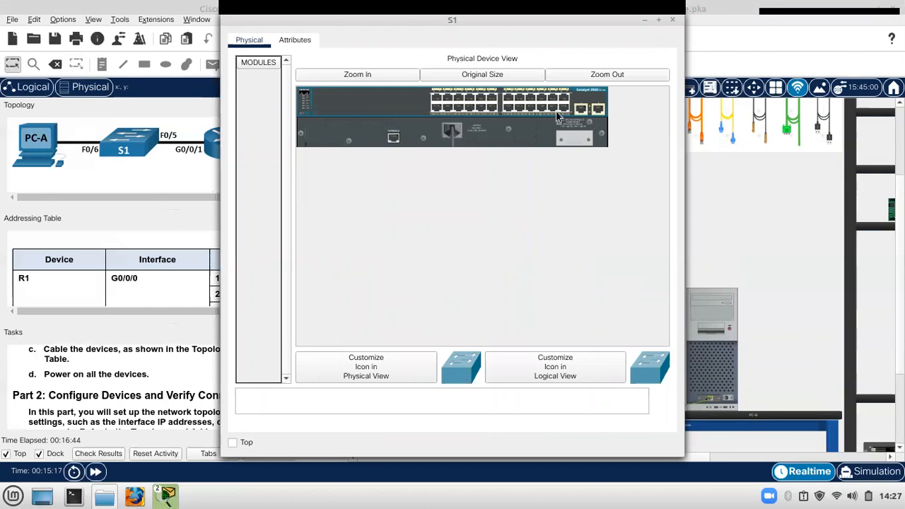
{"action": "left_click", "coordinate": [671, 21]}
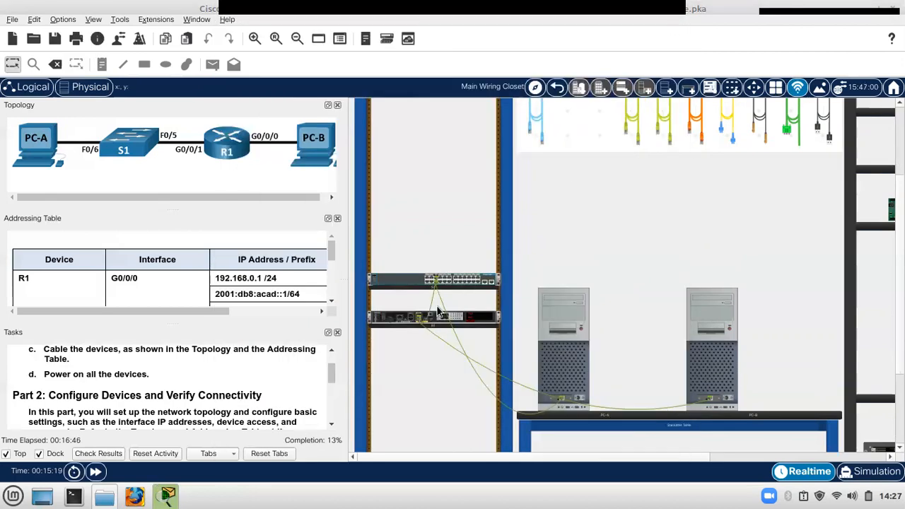
{"action": "left_click", "coordinate": [392, 320]}
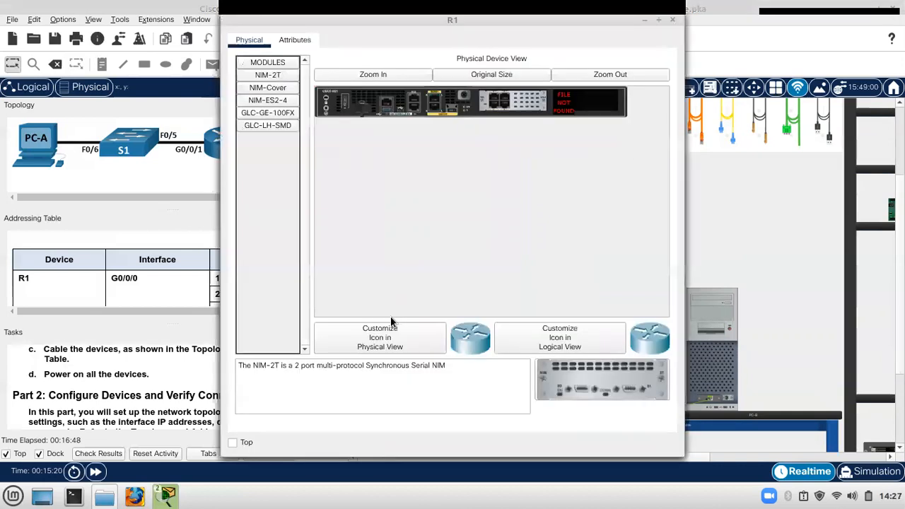
{"action": "left_click", "coordinate": [359, 74]}
{"action": "left_click", "coordinate": [376, 117]}
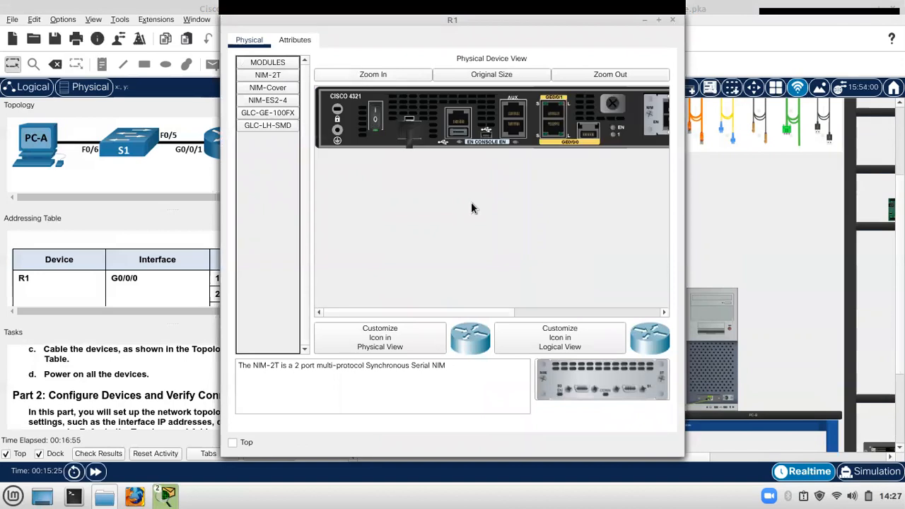
{"action": "left_click", "coordinate": [673, 25]}
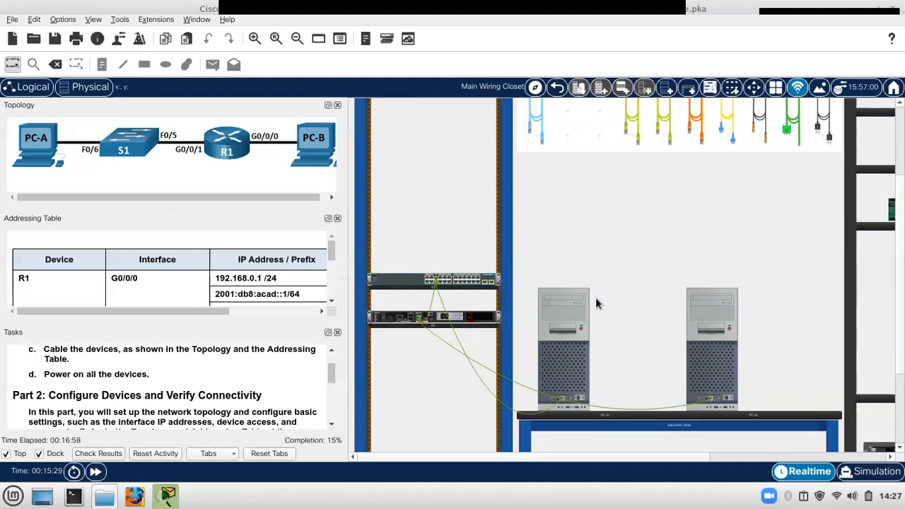
Step: Power on PC-A and PC-B, and read the Part 2 Step 1 tasks on assigning static IP information
{"action": "left_click", "coordinate": [581, 329]}
{"action": "mouse_move", "coordinate": [729, 335]}
{"action": "scroll", "coordinate": [146, 371], "scroll_direction": "down", "scroll_amount": 1}
{"action": "scroll", "coordinate": [83, 393], "scroll_direction": "up", "scroll_amount": 1}
{"action": "scroll", "coordinate": [82, 391], "scroll_direction": "down", "scroll_amount": 2}
{"action": "scroll", "coordinate": [83, 393], "scroll_direction": "up", "scroll_amount": 2}
{"action": "scroll", "coordinate": [115, 400], "scroll_direction": "down", "scroll_amount": 2}
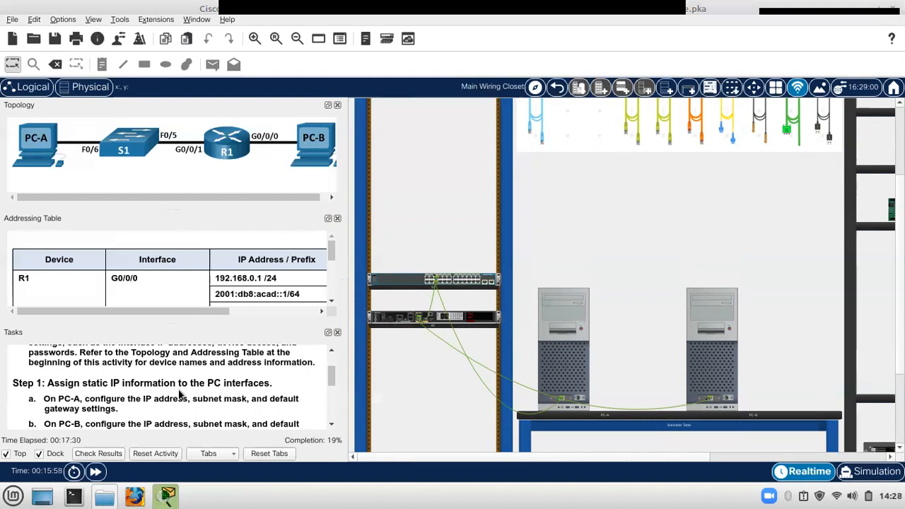
{"action": "scroll", "coordinate": [176, 392], "scroll_direction": "down", "scroll_amount": 1}
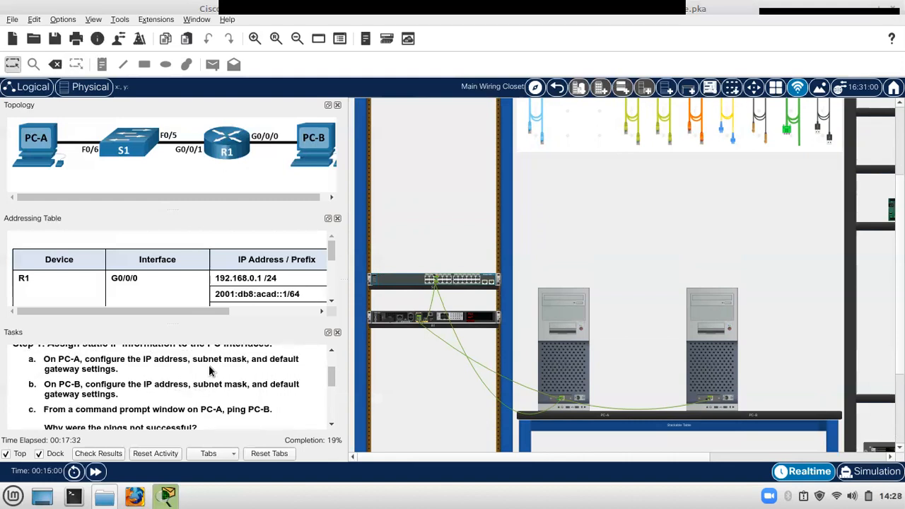
{"action": "scroll", "coordinate": [209, 364], "scroll_direction": "up", "scroll_amount": 1}
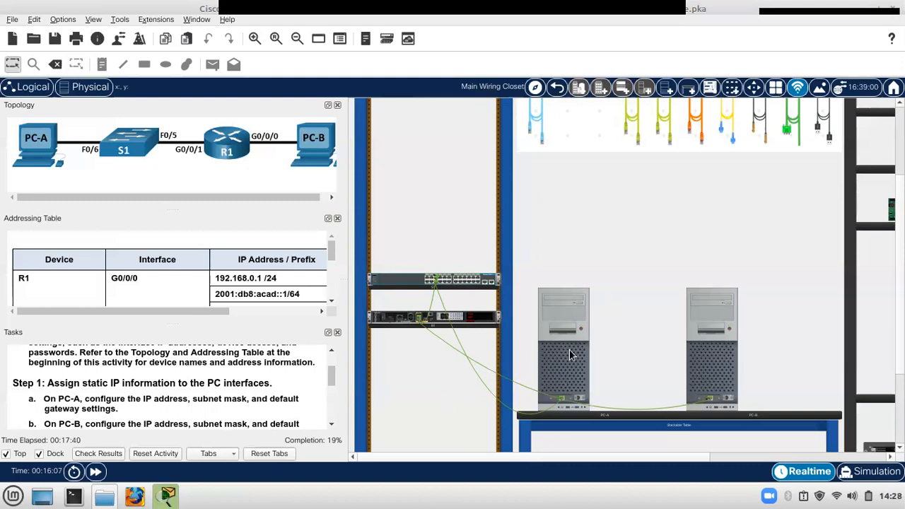
Step: Open PC-A's IP Configuration and position its window clear of the activity instructions
{"action": "mouse_move", "coordinate": [573, 355]}
{"action": "left_click", "coordinate": [573, 355]}
{"action": "left_click", "coordinate": [289, 41]}
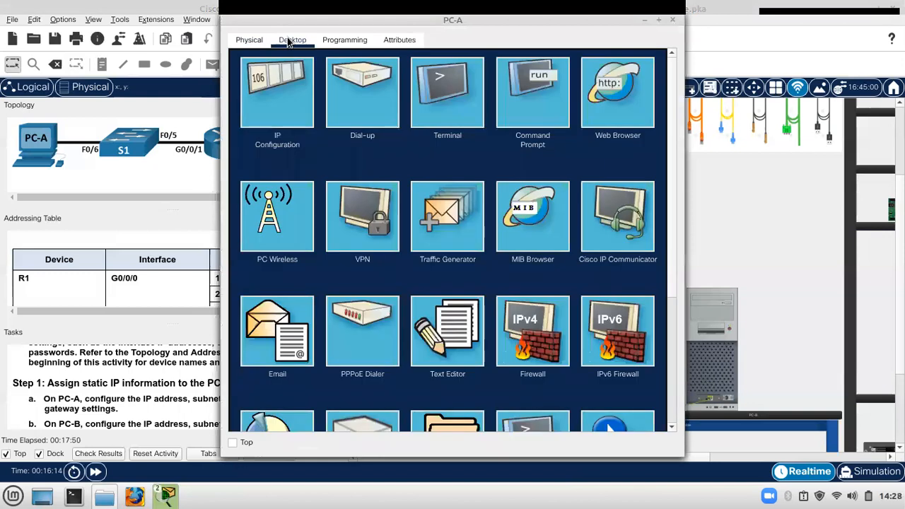
{"action": "left_click", "coordinate": [274, 99]}
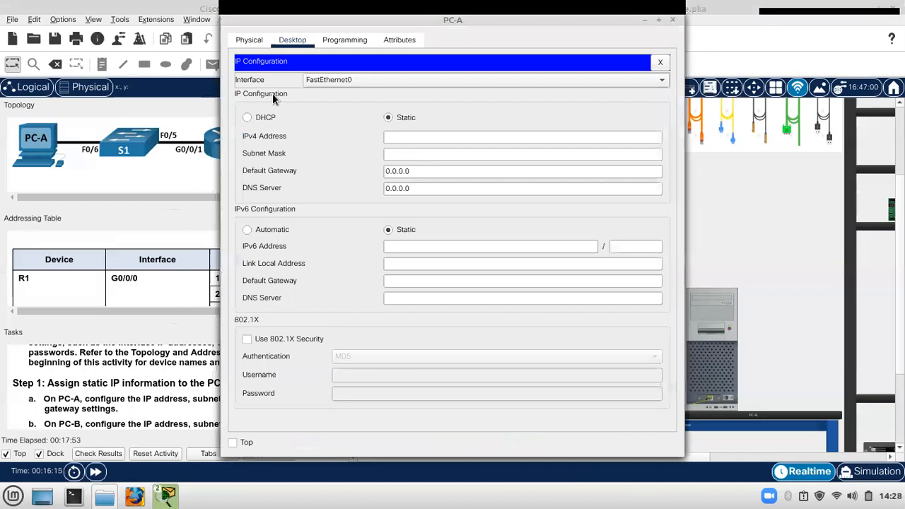
{"action": "left_click_drag", "start_coordinate": [455, 26], "coordinate": [610, 46]}
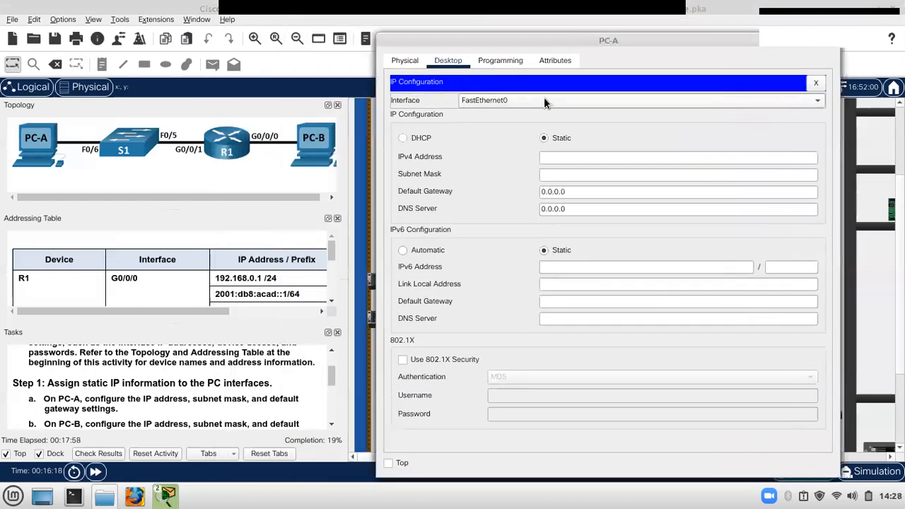
{"action": "left_click", "coordinate": [583, 156]}
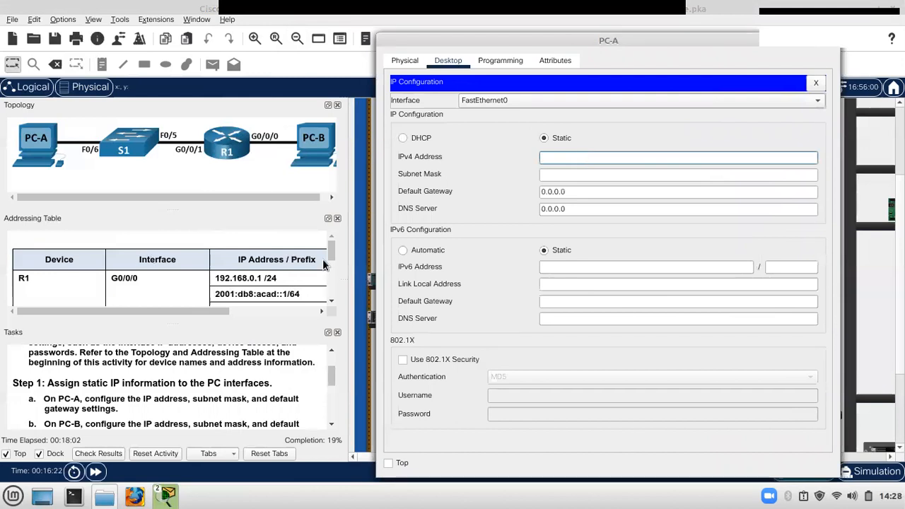
Step: Enlarge the Addressing Table and bring the PC-A and PC-B addresses and default gateways into view
{"action": "left_click_drag", "start_coordinate": [232, 209], "coordinate": [243, 134]}
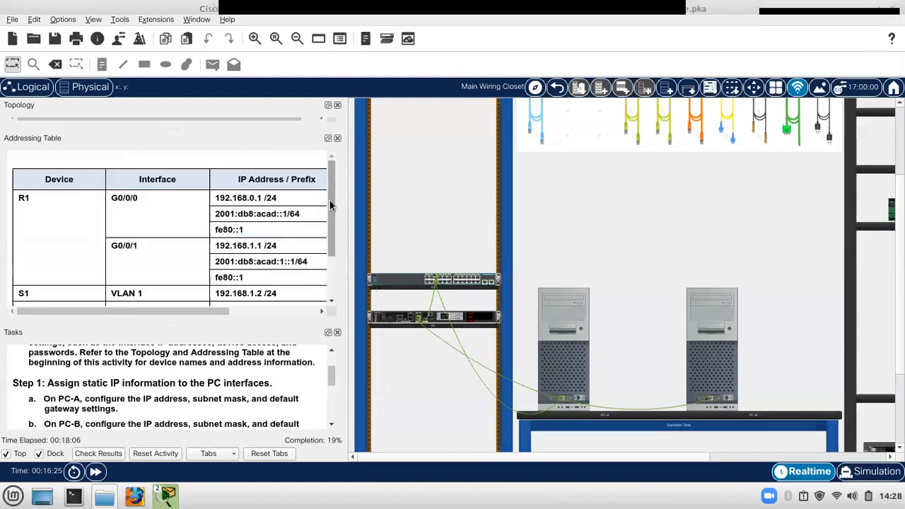
{"action": "scroll", "coordinate": [336, 215], "scroll_direction": "down", "scroll_amount": 2}
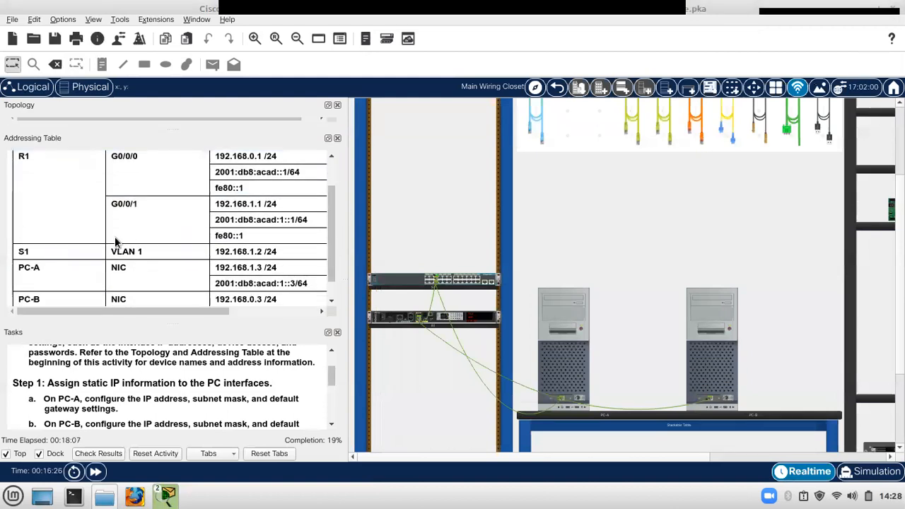
{"action": "scroll", "coordinate": [117, 241], "scroll_direction": "down", "scroll_amount": 1}
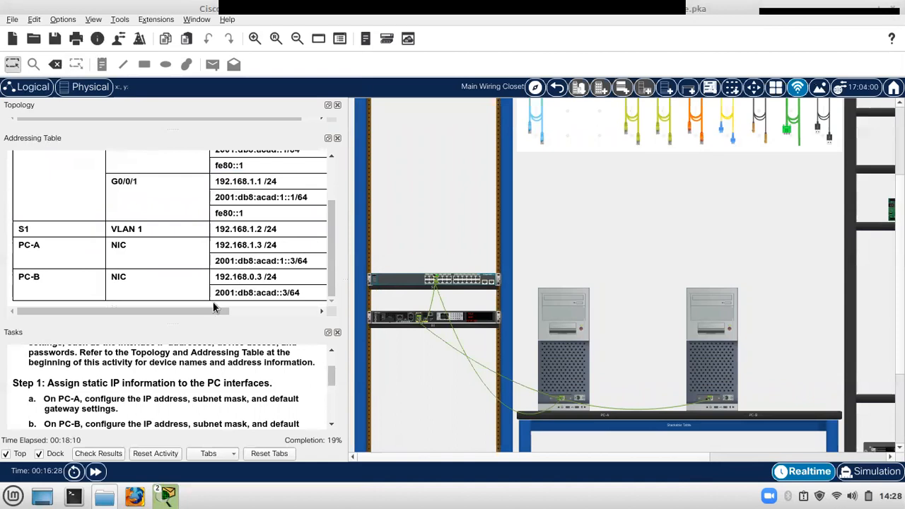
{"action": "left_click_drag", "start_coordinate": [206, 311], "coordinate": [263, 326]}
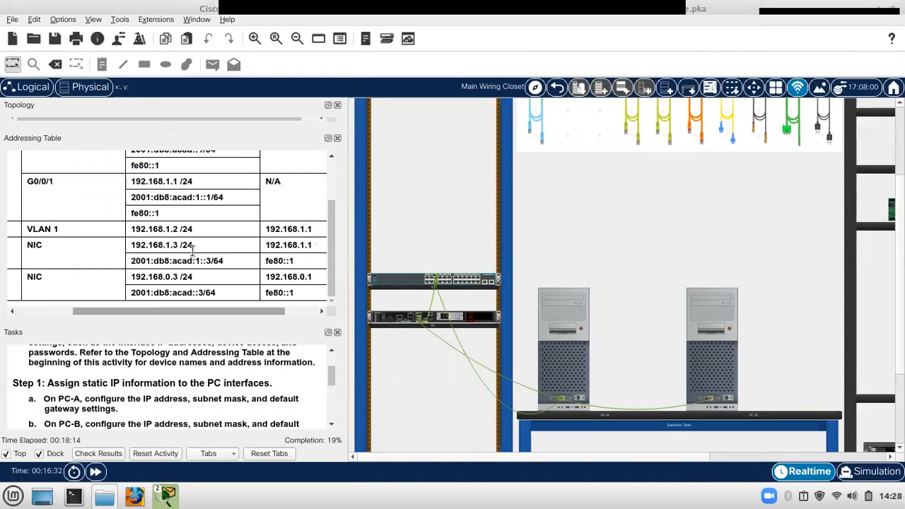
{"action": "mouse_move", "coordinate": [173, 494]}
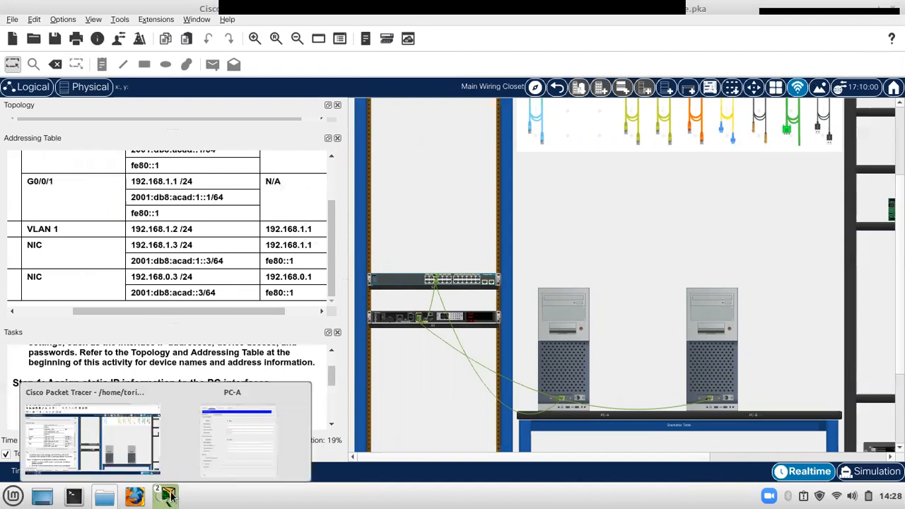
Step: Set PC-A's IPv4 address to 192.168.1.3, subnet mask to 255.255.255.0 and default gateway to 192.168.1.1
{"action": "left_click", "coordinate": [242, 421]}
{"action": "mouse_move", "coordinate": [442, 36]}
{"action": "left_mouse_down"}
{"action": "mouse_move", "coordinate": [460, 45]}
{"action": "mouse_move", "coordinate": [448, 41]}
{"action": "left_mouse_up"}
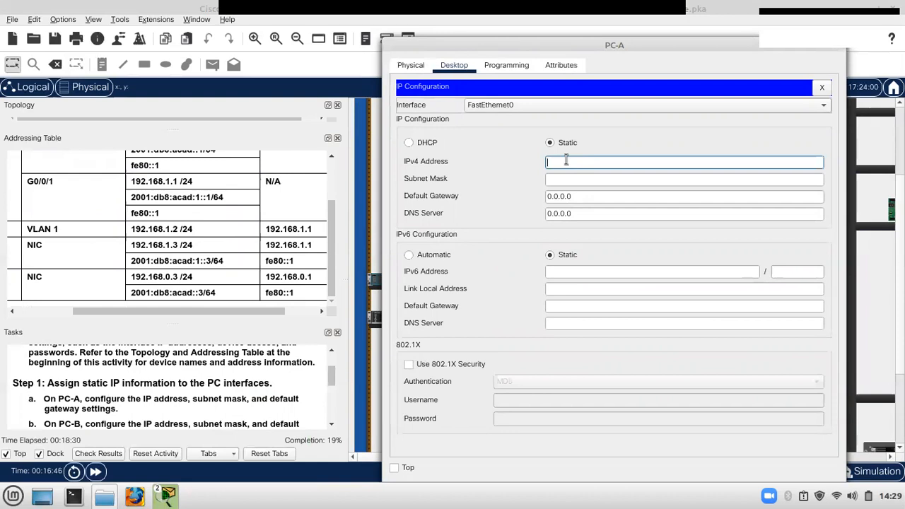
{"action": "type", "text": "192.168.1.3"}
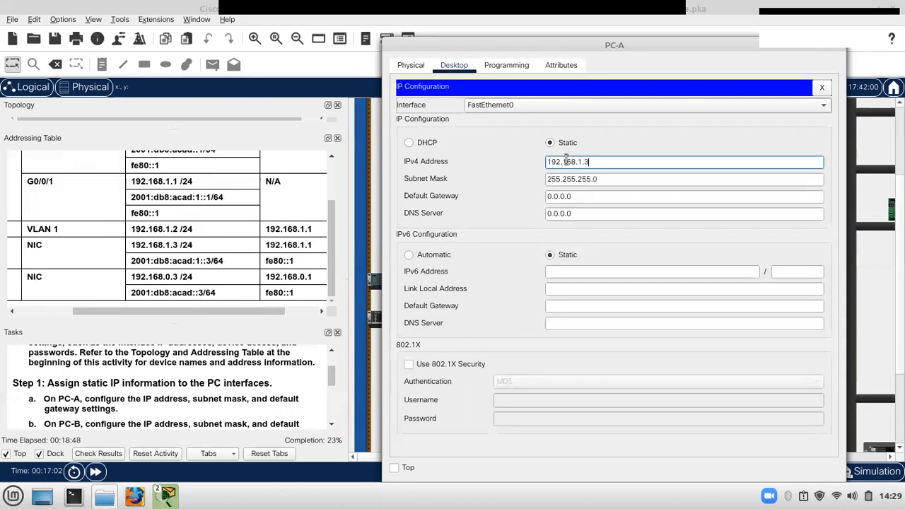
{"action": "left_click", "coordinate": [596, 196]}
{"action": "key", "text": "BackSpace"}
{"action": "key", "text": "BackSpace"}
{"action": "key", "text": "BackSpace"}
{"action": "key", "text": "BackSpace"}
{"action": "key", "text": "BackSpace"}
{"action": "key", "text": "BackSpace"}
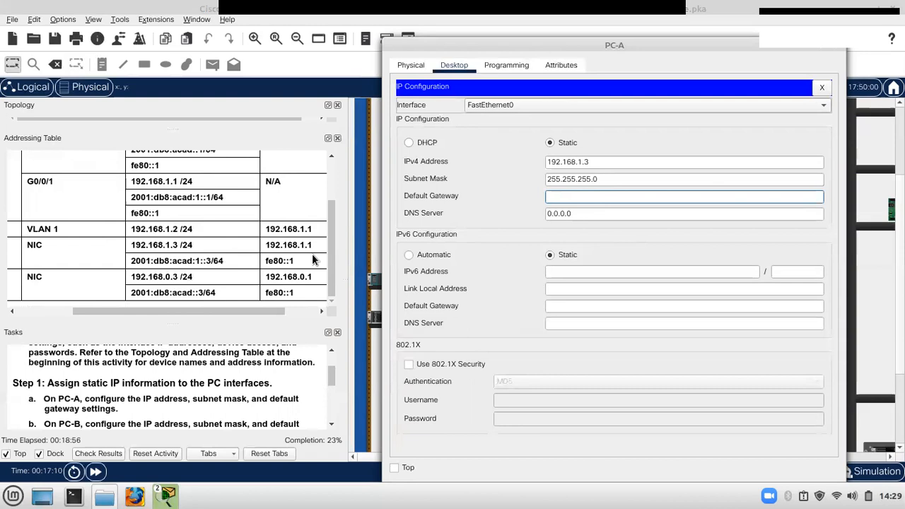
{"action": "type", "text": "192.168.1.1"}
Step: Set PC-A's IPv6 address to 2001:db8:acad:1::3/64 and IPv6 default gateway to fe80::1, and close its window
{"action": "left_click", "coordinate": [580, 271]}
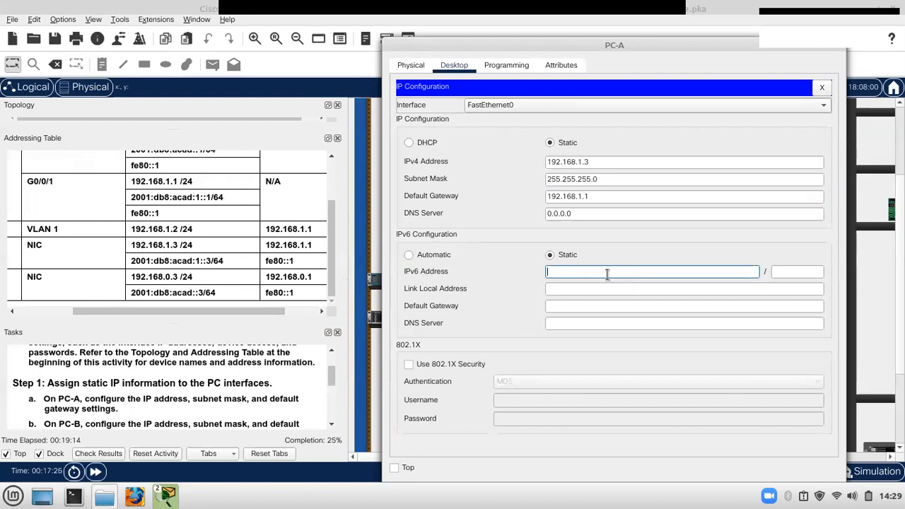
{"action": "type", "text": "2001:"}
{"action": "type", "text": "db8:acad:1::3"}
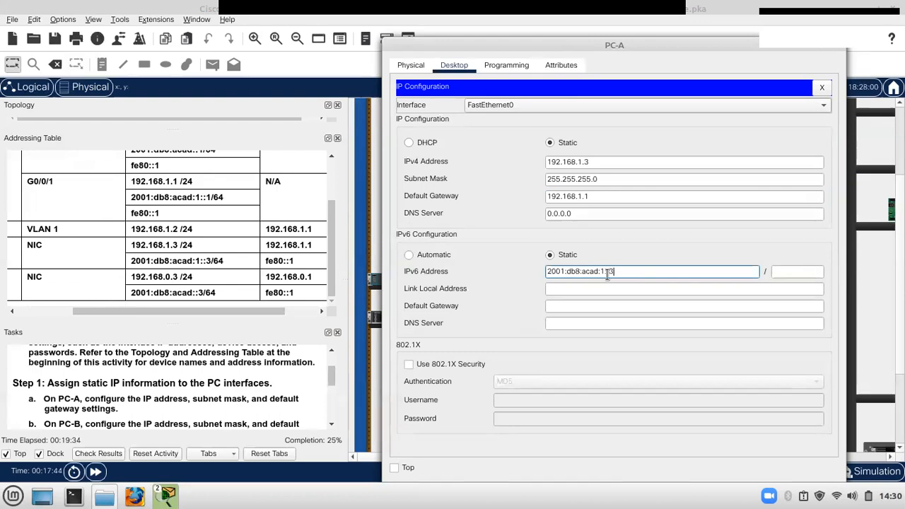
{"action": "left_click", "coordinate": [779, 272]}
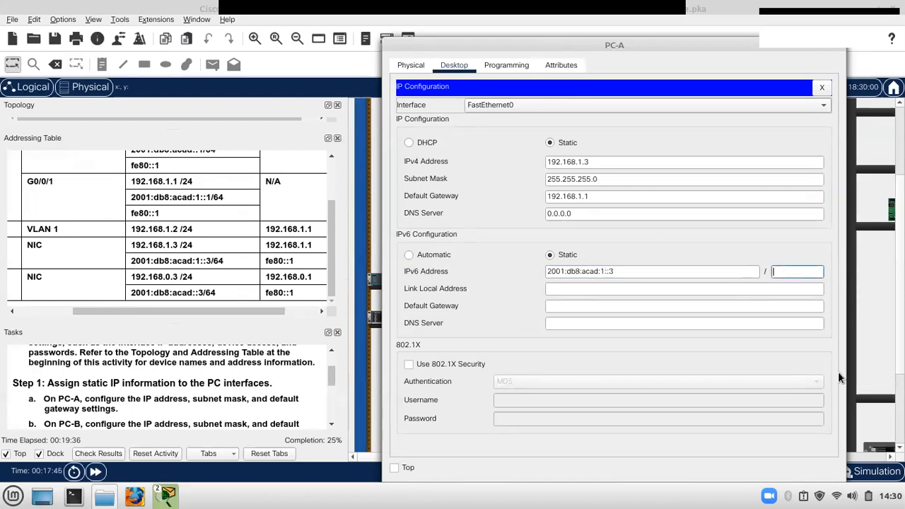
{"action": "type", "text": "64"}
{"action": "left_click", "coordinate": [567, 289]}
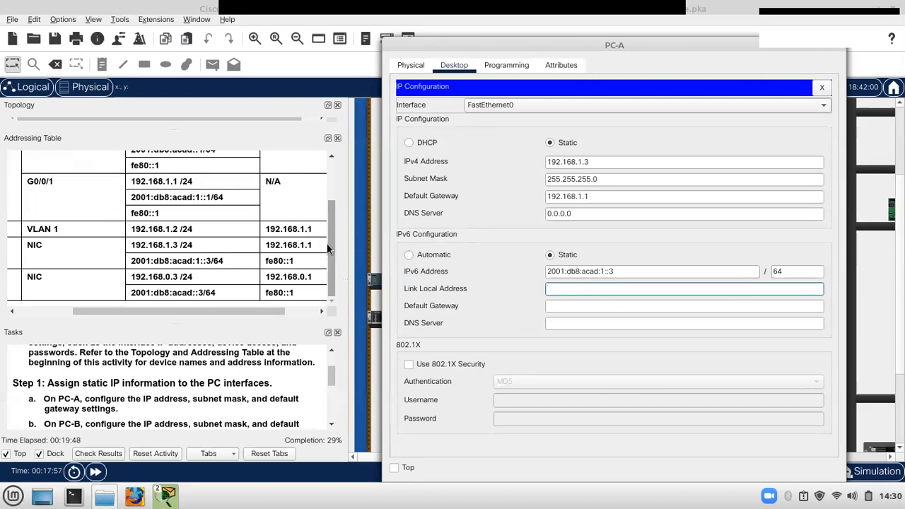
{"action": "left_click", "coordinate": [590, 304]}
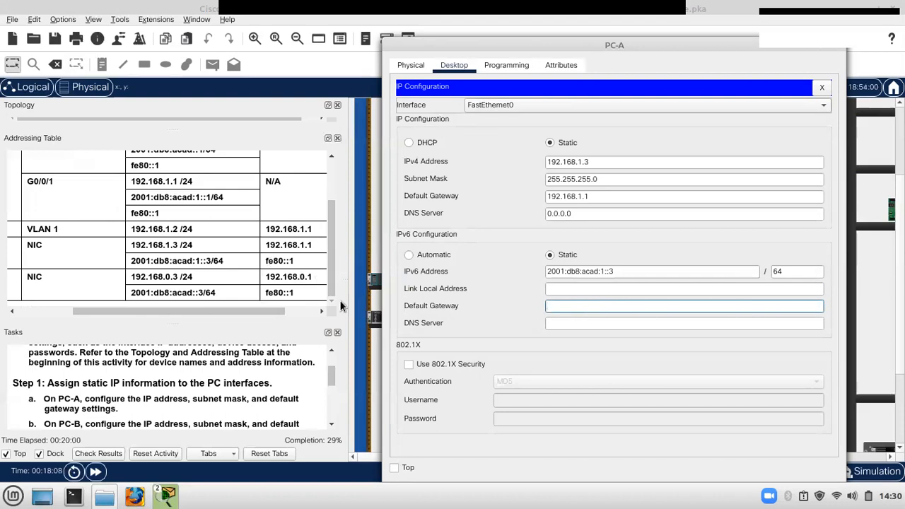
{"action": "type", "text": "fe80::1"}
{"action": "left_click_drag", "start_coordinate": [591, 41], "coordinate": [584, 40]}
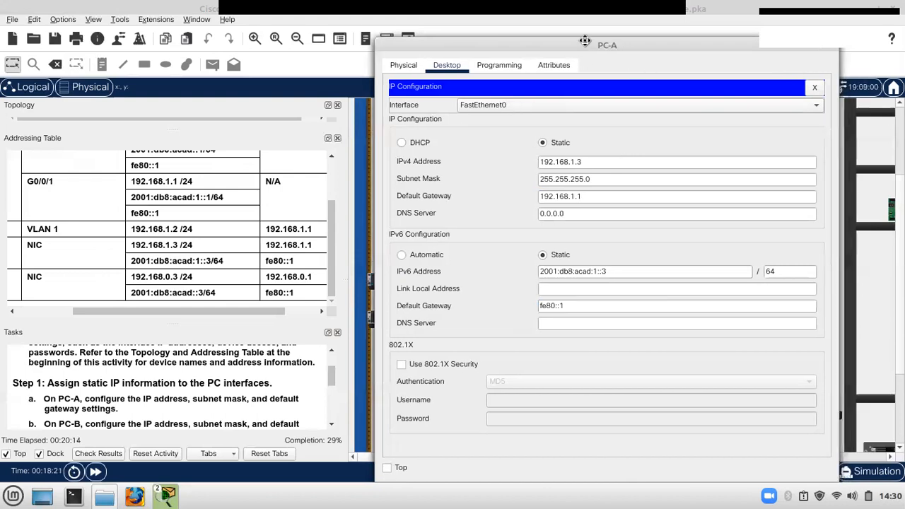
{"action": "left_click", "coordinate": [814, 88]}
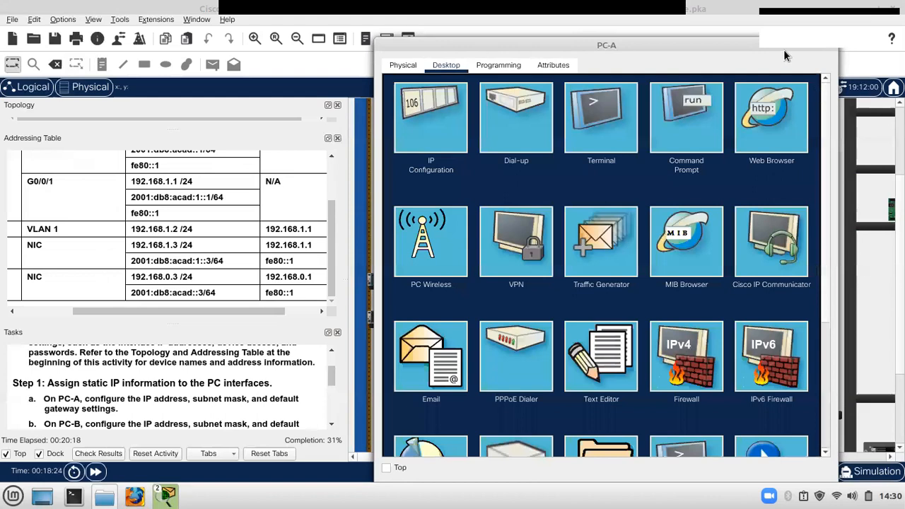
{"action": "left_click_drag", "start_coordinate": [733, 42], "coordinate": [642, 38]}
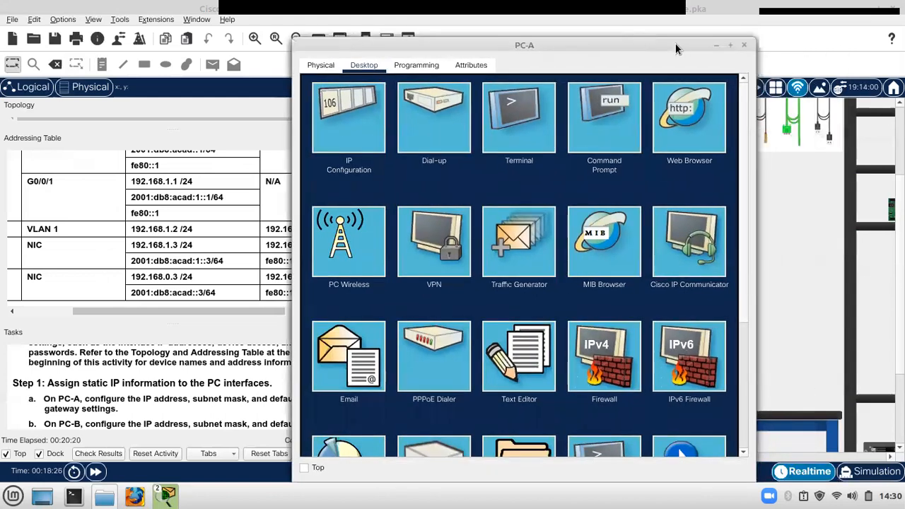
{"action": "left_click", "coordinate": [746, 46]}
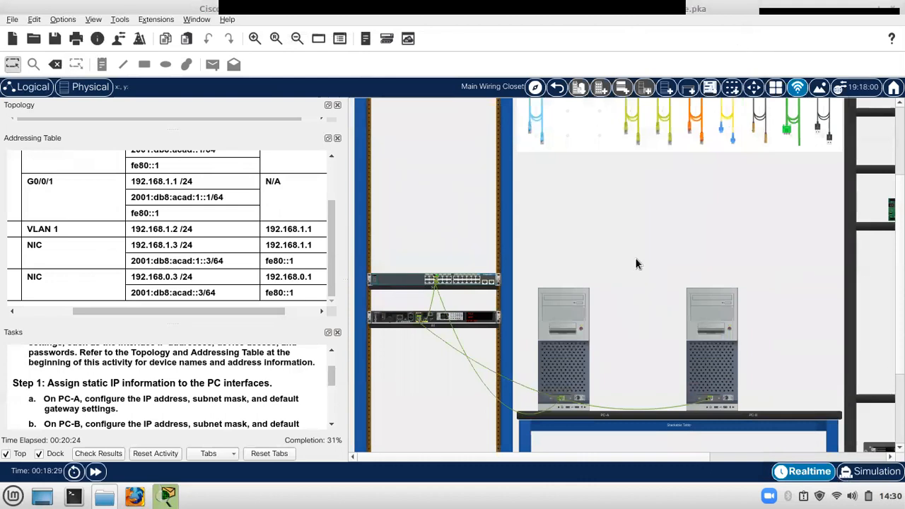
Step: In PC-B's IP Configuration, set the IPv4 address to 192.168.0.3, subnet mask to 255.255.255.0 and default gateway to 192.168.0.1
{"action": "left_click", "coordinate": [673, 374]}
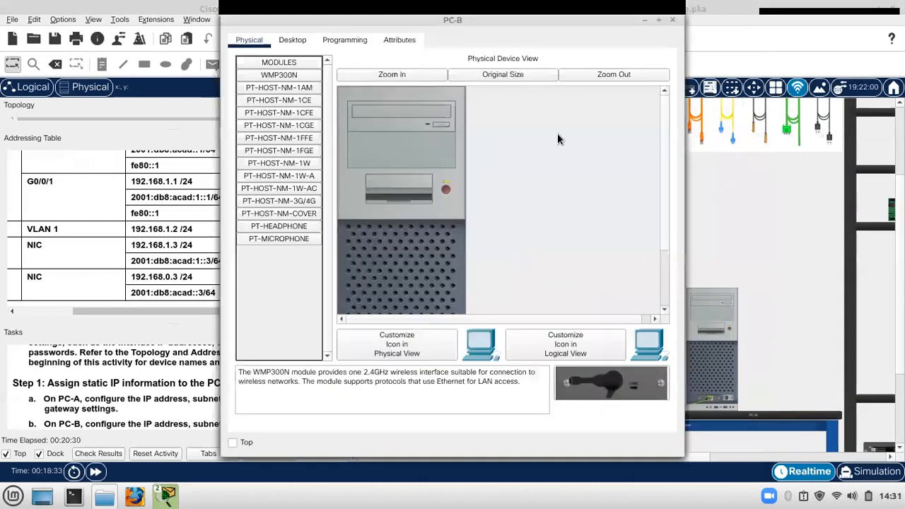
{"action": "left_click", "coordinate": [288, 42]}
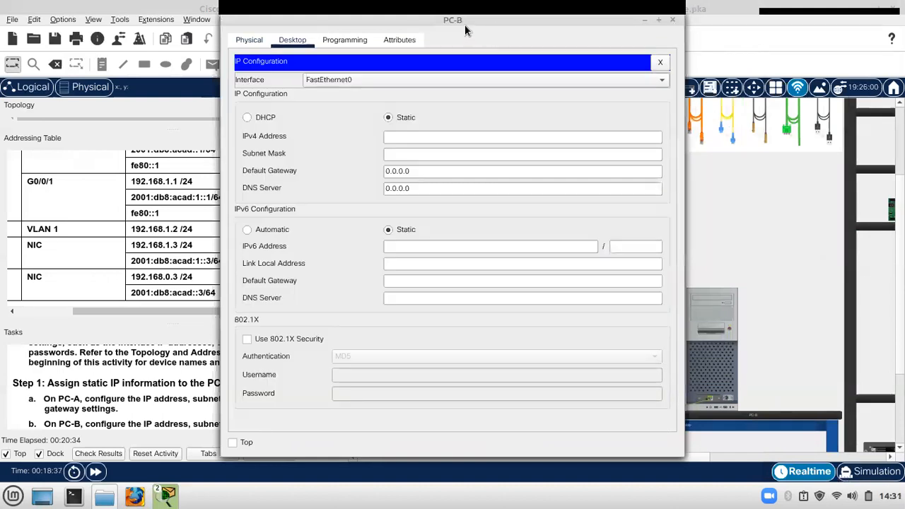
{"action": "left_click_drag", "start_coordinate": [489, 20], "coordinate": [629, 35]}
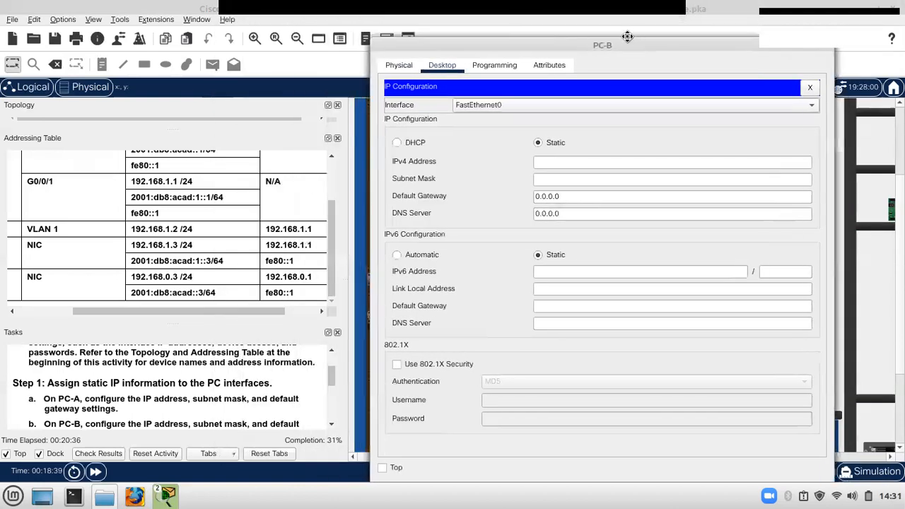
{"action": "left_click", "coordinate": [595, 161]}
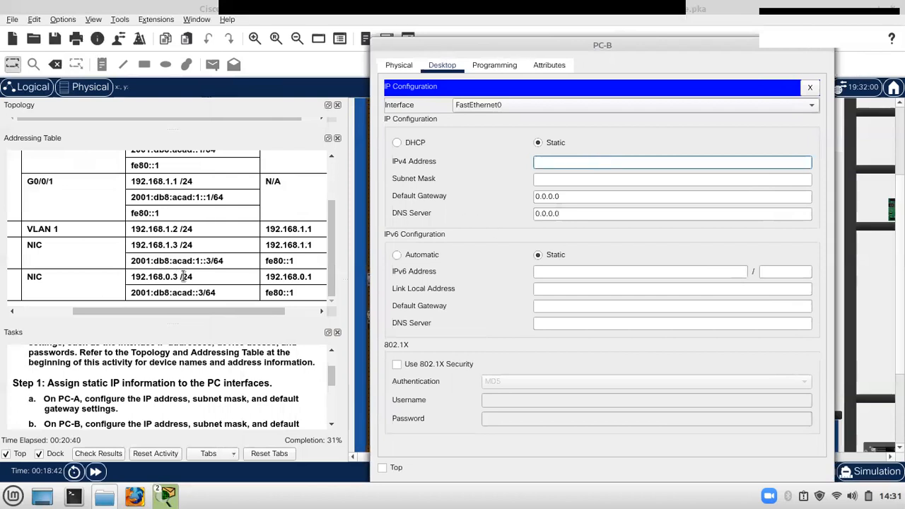
{"action": "type", "text": "192.168.0.3"}
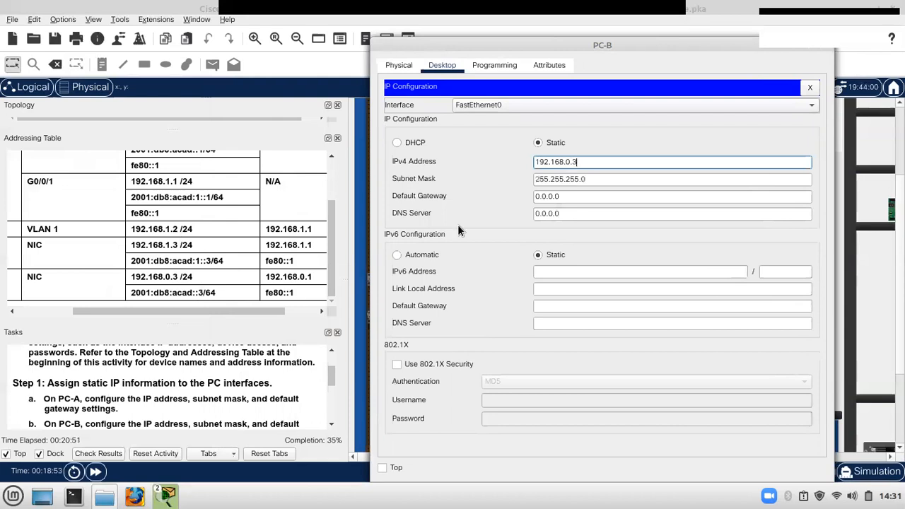
{"action": "left_click", "coordinate": [567, 198]}
{"action": "key", "text": "BackSpace"}
{"action": "key", "text": "BackSpace"}
{"action": "key", "text": "BackSpace"}
{"action": "key", "text": "BackSpace"}
{"action": "key", "text": "BackSpace"}
{"action": "key", "text": "BackSpace"}
{"action": "key", "text": "BackSpace"}
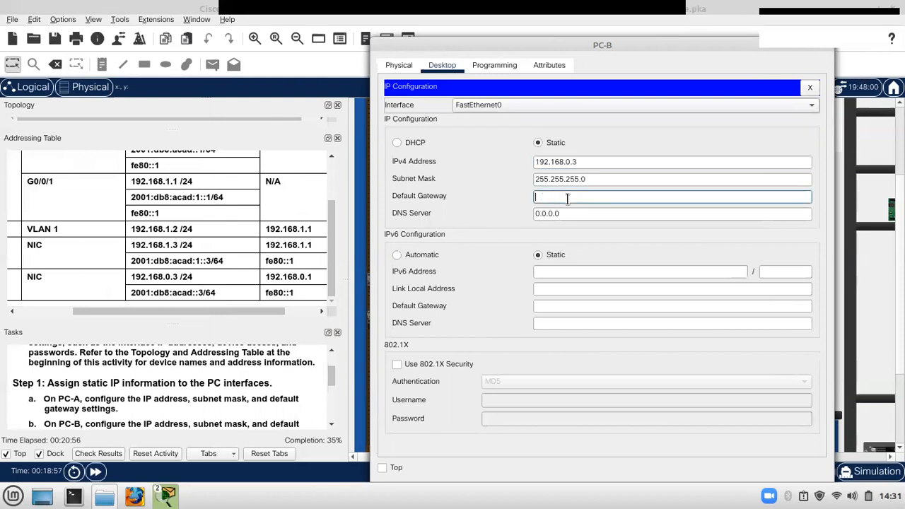
{"action": "type", "text": "192.168.0.1"}
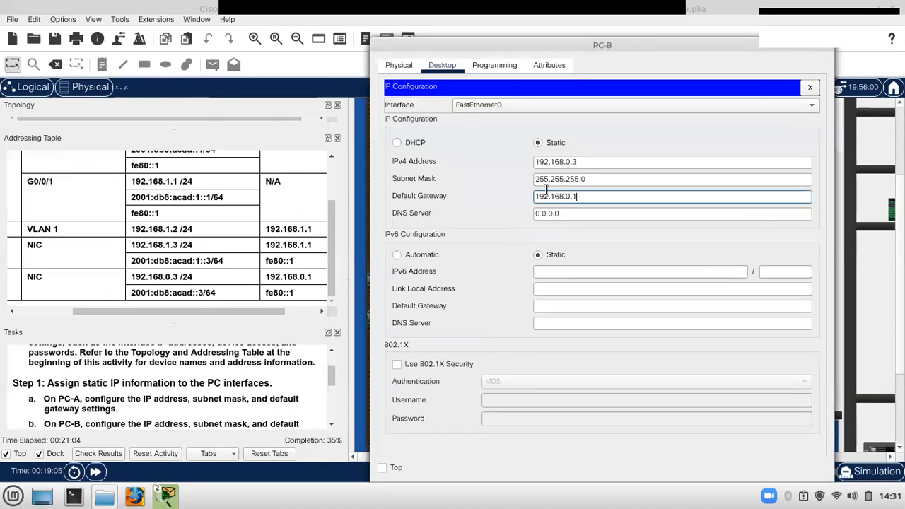
Step: Set PC-B's IPv6 address to 2001:db8:acad::3/64 and its IPv6 default gateway to fe80::1
{"action": "left_click", "coordinate": [563, 271]}
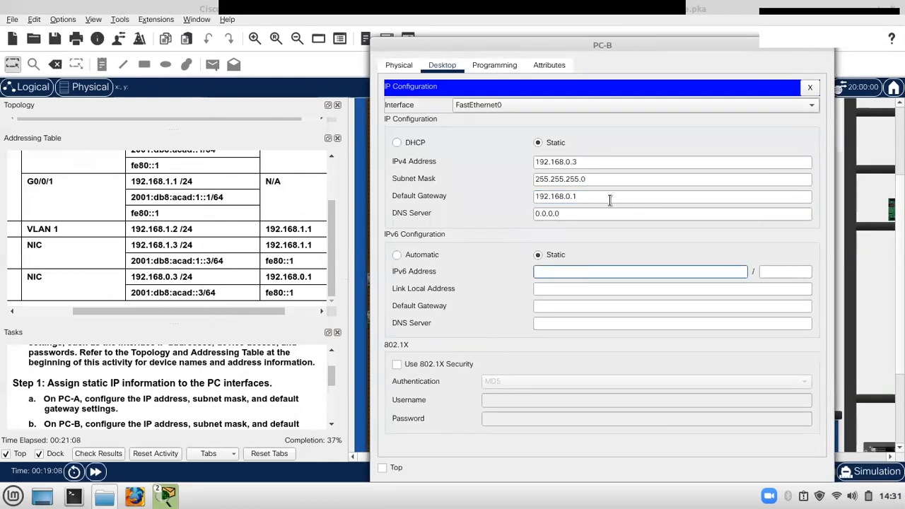
{"action": "type", "text": "2001:db8:acad::3"}
{"action": "left_click", "coordinate": [777, 272]}
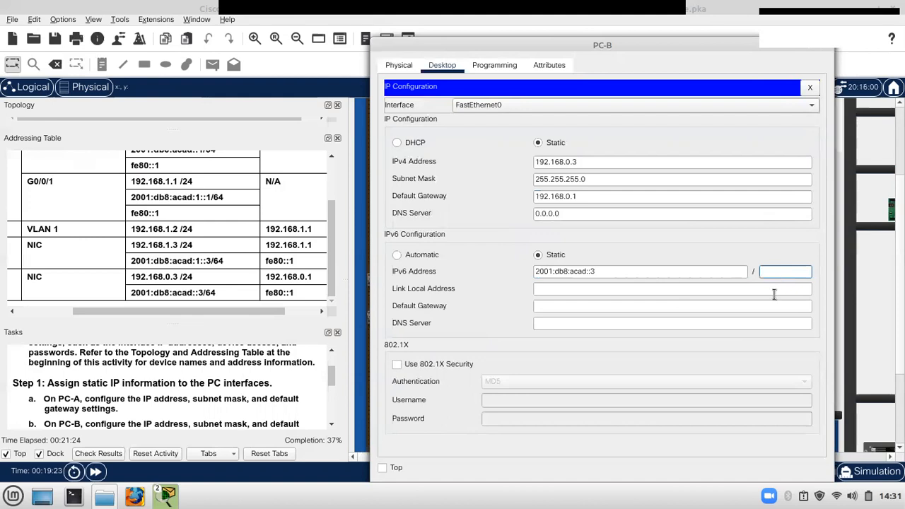
{"action": "type", "text": "64"}
{"action": "left_click", "coordinate": [621, 305]}
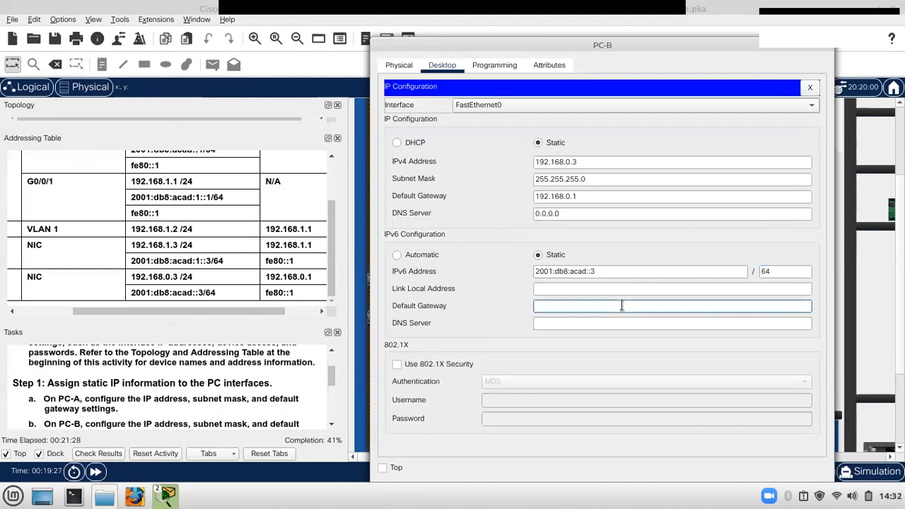
{"action": "type", "text": "fe80::1"}
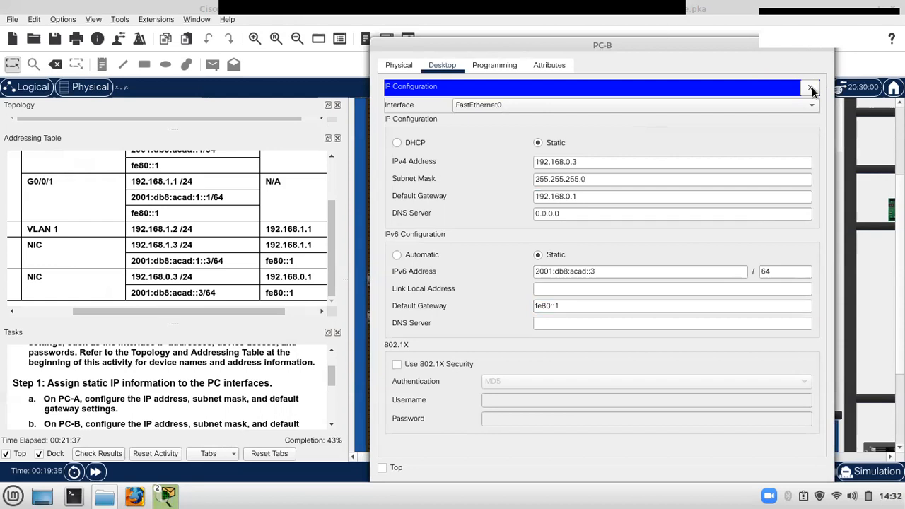
Step: Close PC-B's IP Configuration and its device window, and read on to the ping task in the instructions
{"action": "left_click", "coordinate": [811, 89]}
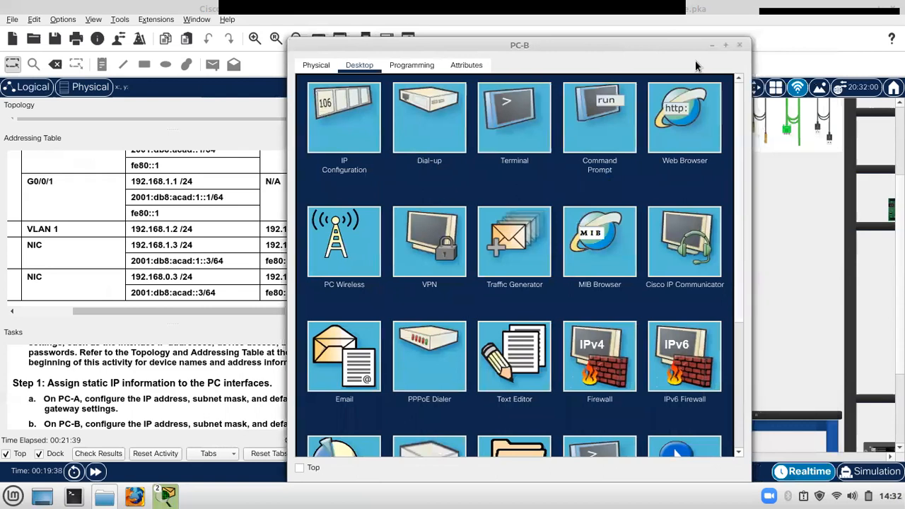
{"action": "left_click", "coordinate": [738, 44]}
{"action": "scroll", "coordinate": [113, 421], "scroll_direction": "down", "scroll_amount": 1}
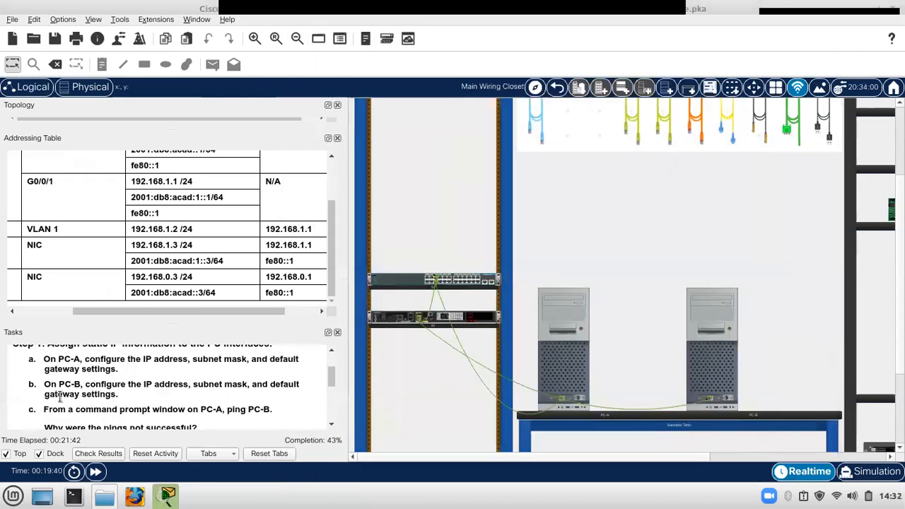
{"action": "scroll", "coordinate": [46, 389], "scroll_direction": "up", "scroll_amount": 1}
{"action": "scroll", "coordinate": [45, 396], "scroll_direction": "down", "scroll_amount": 1}
{"action": "scroll", "coordinate": [112, 417], "scroll_direction": "down", "scroll_amount": 1}
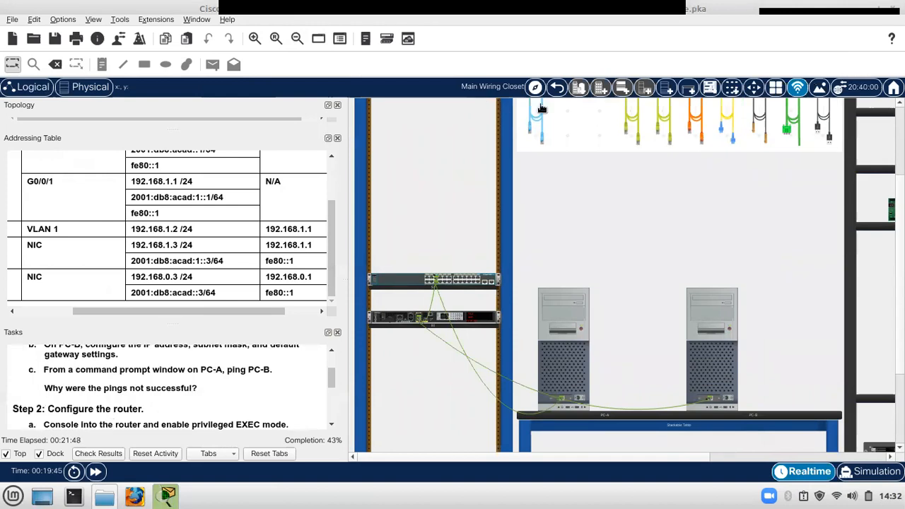
Step: From PC-A's Command Prompt, ping 192.168.1.3 and PC-B's address 192.168.0.3
{"action": "left_click", "coordinate": [574, 359]}
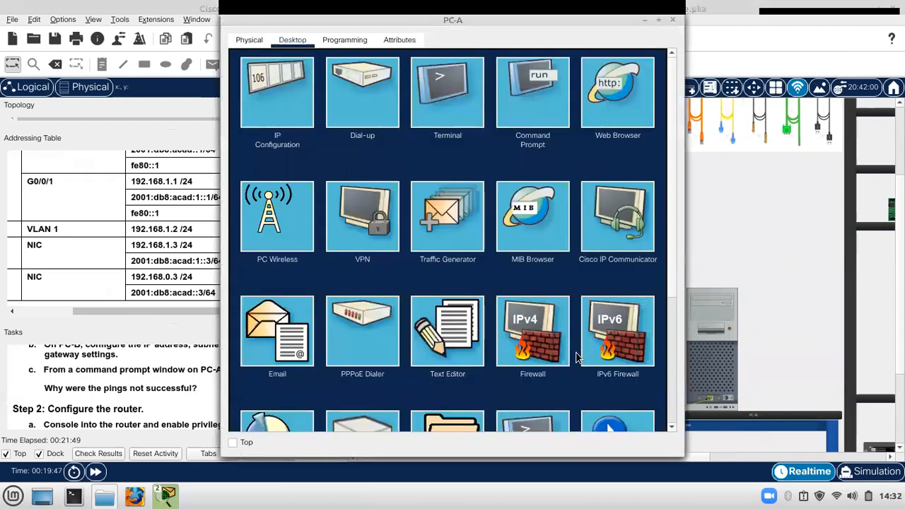
{"action": "left_click", "coordinate": [527, 81]}
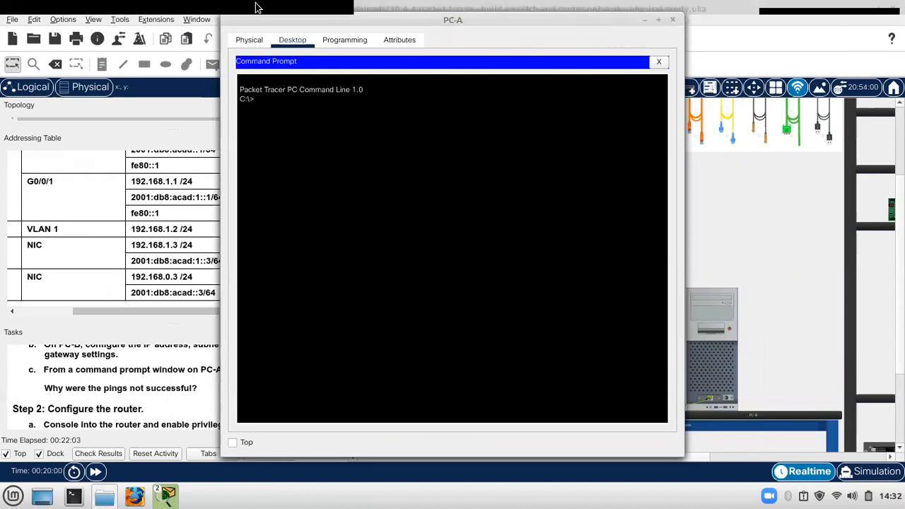
{"action": "left_click_drag", "start_coordinate": [483, 26], "coordinate": [547, 45]}
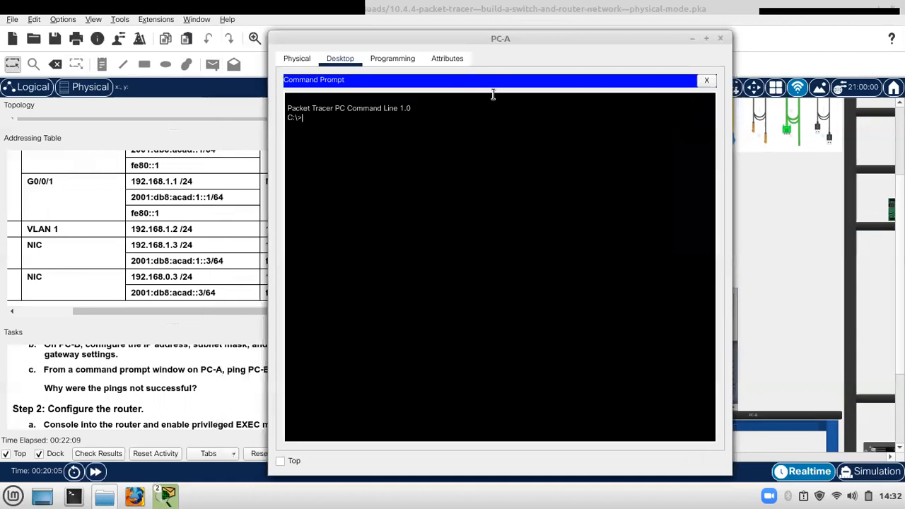
{"action": "left_click_drag", "start_coordinate": [484, 38], "coordinate": [528, 34]}
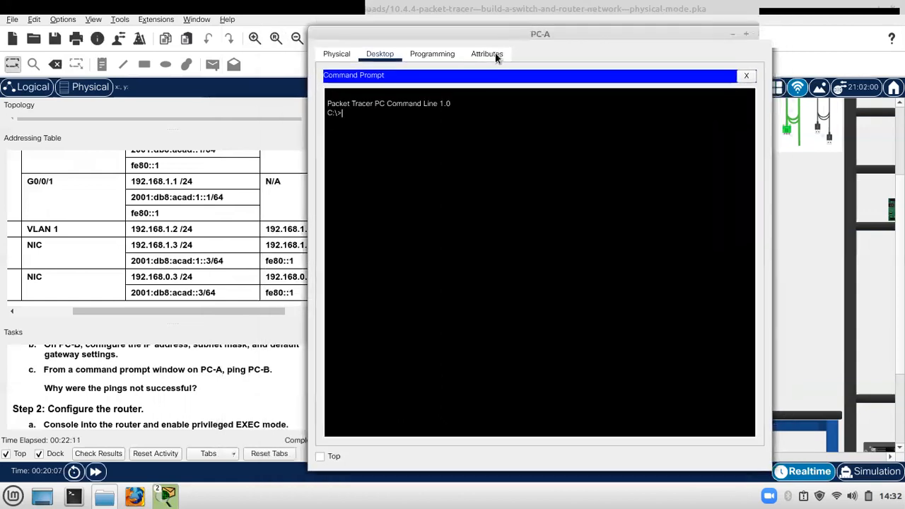
{"action": "type", "text": "ping"}
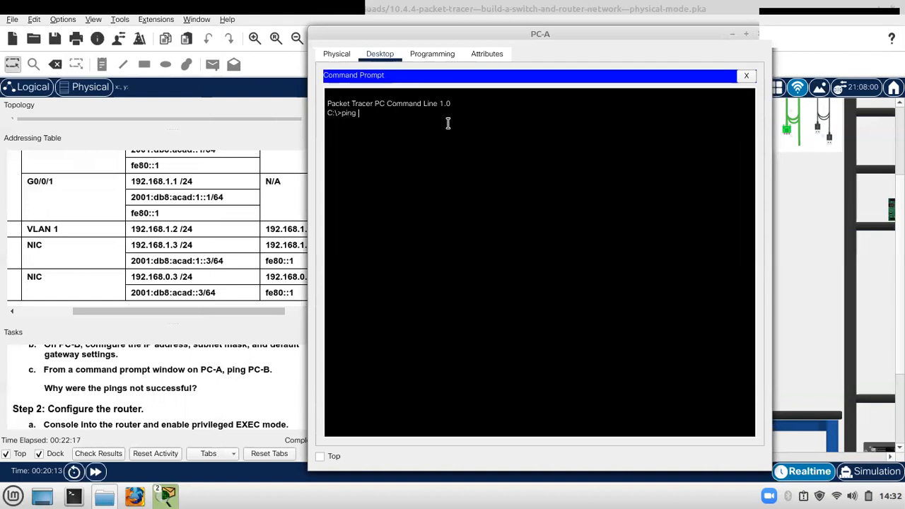
{"action": "type", "text": " 192.168.1"}
{"action": "key", "text": "Return"}
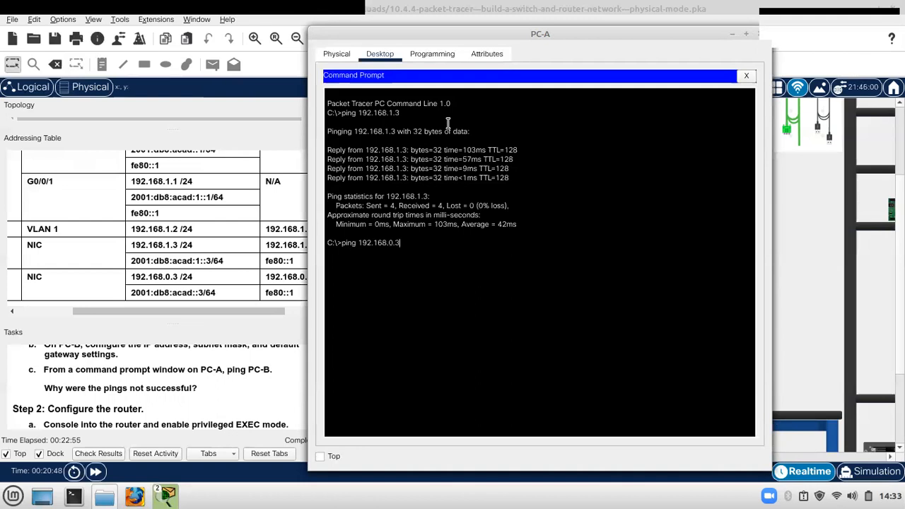
{"action": "key", "text": "Return"}
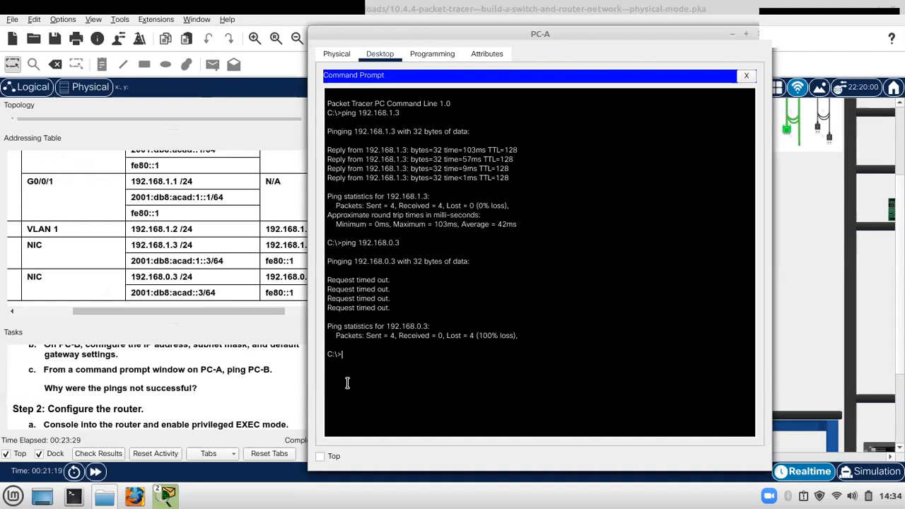
Step: Close PC-A's Command Prompt and its device window
{"action": "mouse_move", "coordinate": [567, 33]}
{"action": "left_mouse_down"}
{"action": "mouse_move", "coordinate": [532, 24]}
{"action": "mouse_move", "coordinate": [570, 27]}
{"action": "left_mouse_up"}
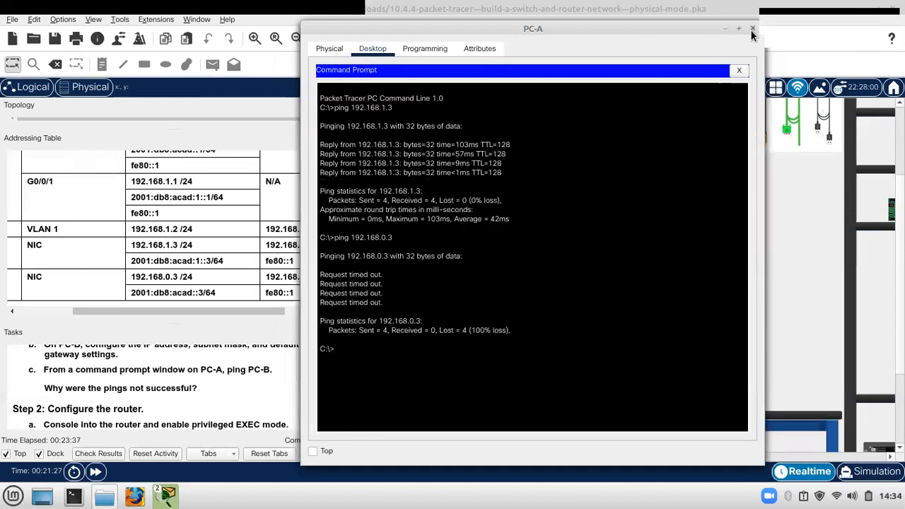
{"action": "left_click", "coordinate": [738, 70]}
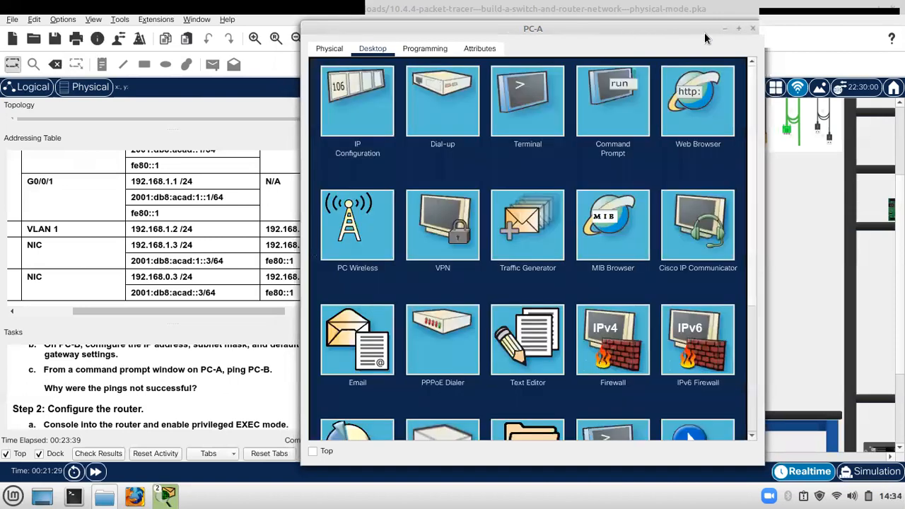
{"action": "double_click", "coordinate": [704, 33]}
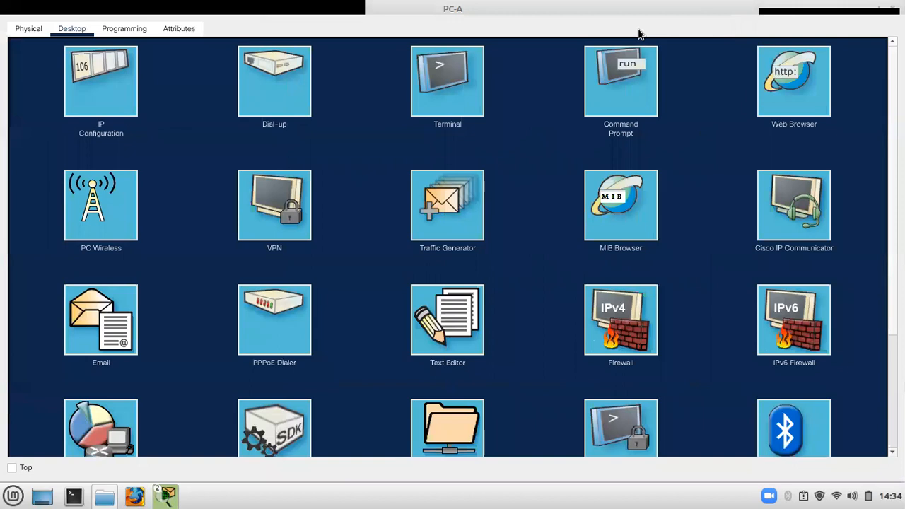
{"action": "middle_click", "coordinate": [646, 15]}
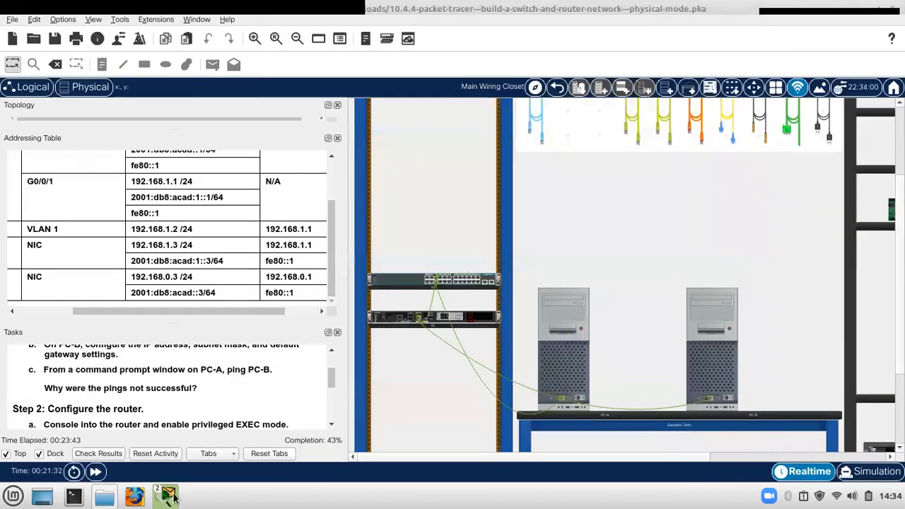
{"action": "mouse_move", "coordinate": [170, 497]}
{"action": "left_click", "coordinate": [236, 444]}
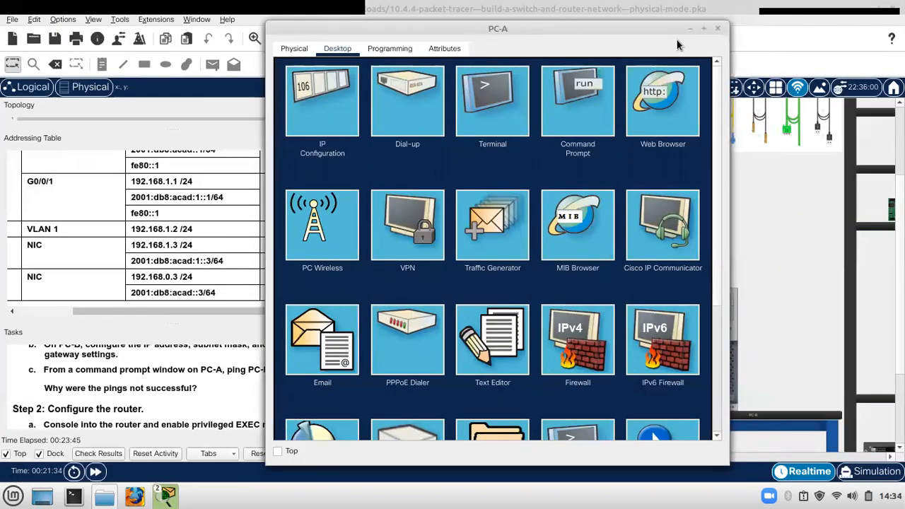
{"action": "left_click", "coordinate": [715, 30]}
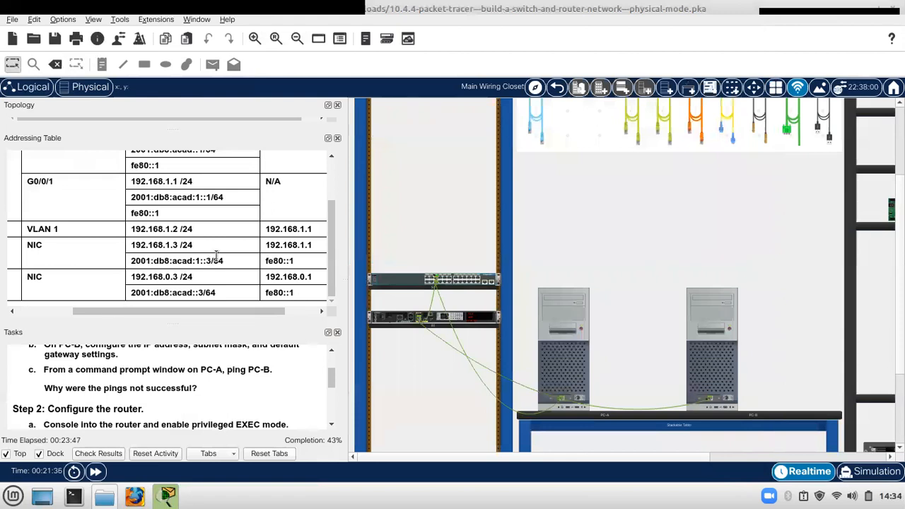
Step: Connect a console cable from the router's console port to the RS 232 port on PC-A
{"action": "scroll", "coordinate": [111, 375], "scroll_direction": "down", "scroll_amount": 1}
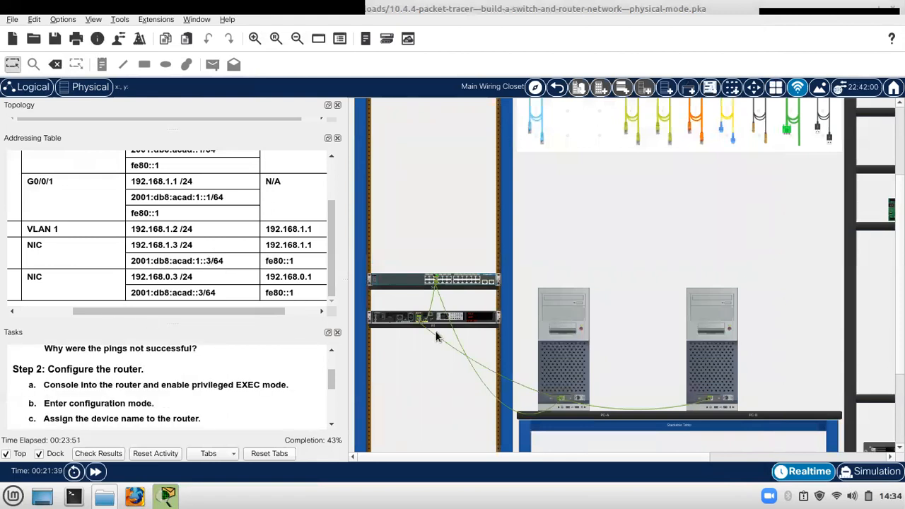
{"action": "scroll", "coordinate": [576, 263], "scroll_direction": "down", "scroll_amount": 1}
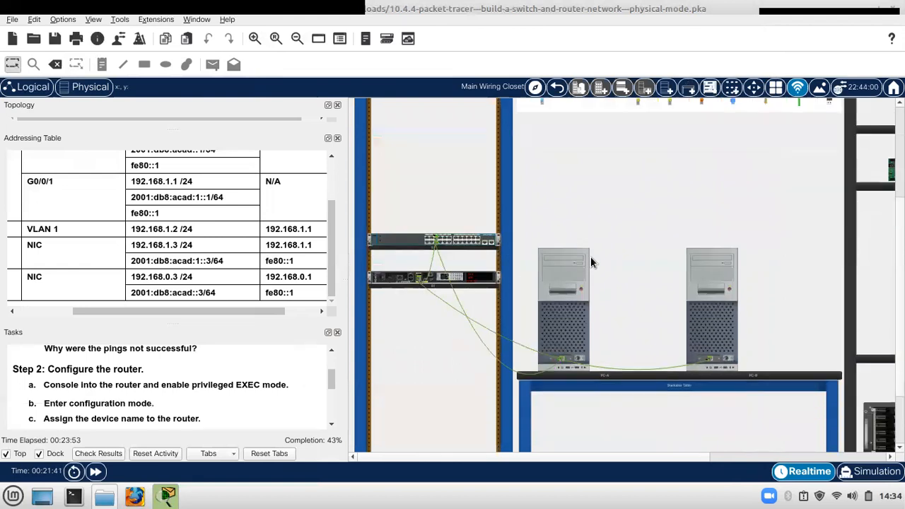
{"action": "scroll", "coordinate": [198, 383], "scroll_direction": "down", "scroll_amount": 1}
{"action": "scroll", "coordinate": [203, 395], "scroll_direction": "up", "scroll_amount": 1}
{"action": "scroll", "coordinate": [615, 178], "scroll_direction": "up", "scroll_amount": 1}
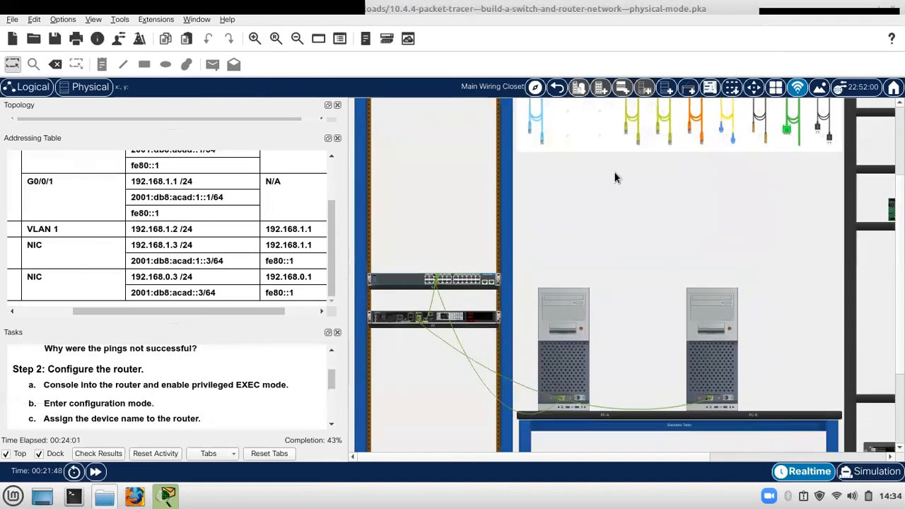
{"action": "scroll", "coordinate": [543, 190], "scroll_direction": "up", "scroll_amount": 3}
{"action": "scroll", "coordinate": [543, 206], "scroll_direction": "down", "scroll_amount": 2}
{"action": "scroll", "coordinate": [573, 260], "scroll_direction": "up", "scroll_amount": 1}
{"action": "left_click", "coordinate": [536, 191]}
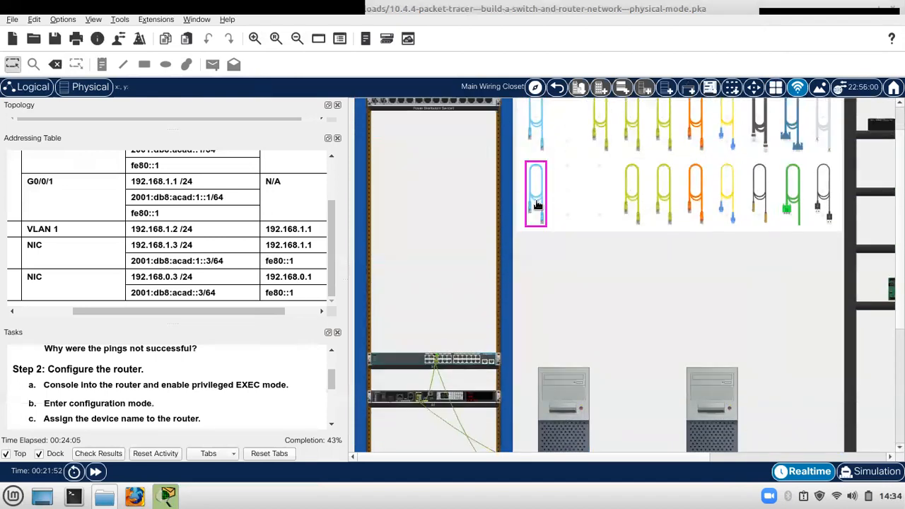
{"action": "scroll", "coordinate": [584, 275], "scroll_direction": "down", "scroll_amount": 2}
{"action": "scroll", "coordinate": [583, 272], "scroll_direction": "down", "scroll_amount": 1}
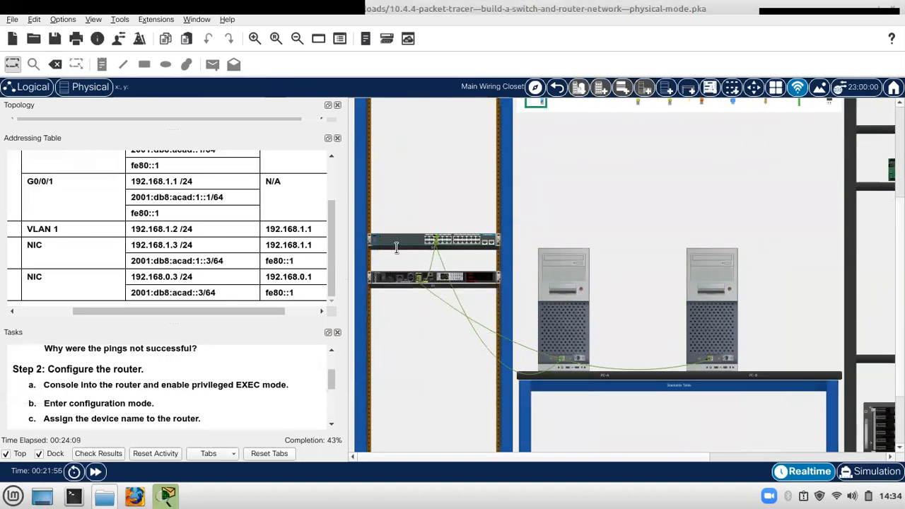
{"action": "left_click", "coordinate": [415, 279]}
{"action": "left_click", "coordinate": [422, 279]}
{"action": "left_click", "coordinate": [414, 279]}
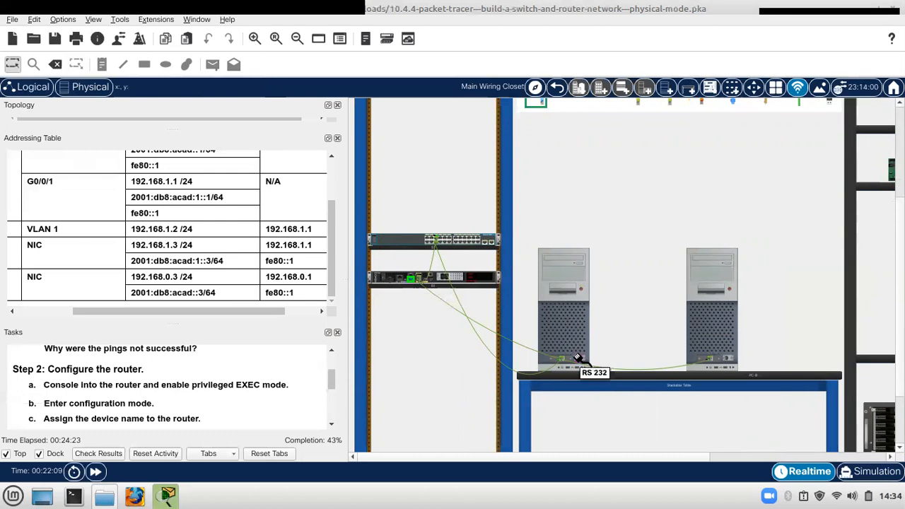
{"action": "left_click", "coordinate": [578, 358]}
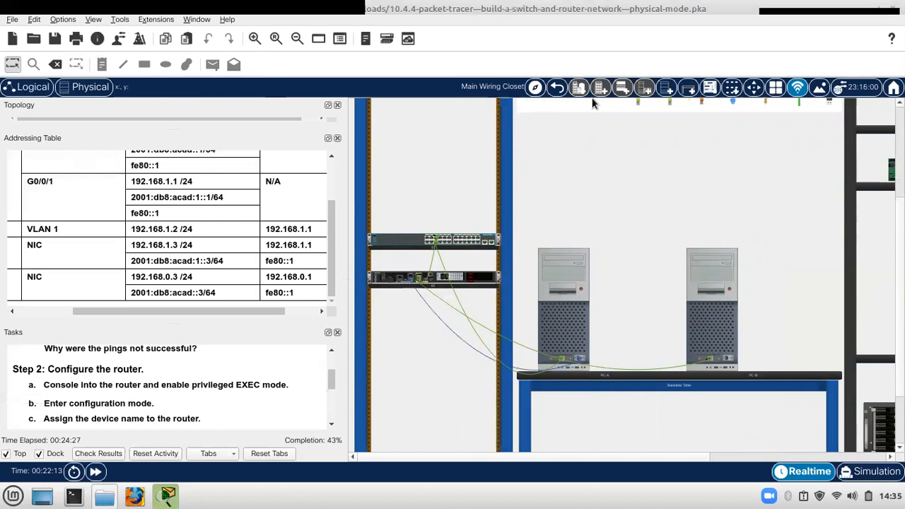
{"action": "scroll", "coordinate": [616, 180], "scroll_direction": "up", "scroll_amount": 3}
{"action": "left_click", "coordinate": [535, 159]}
{"action": "scroll", "coordinate": [559, 268], "scroll_direction": "down", "scroll_amount": 3}
{"action": "left_click_drag", "start_coordinate": [677, 461], "coordinate": [830, 457]}
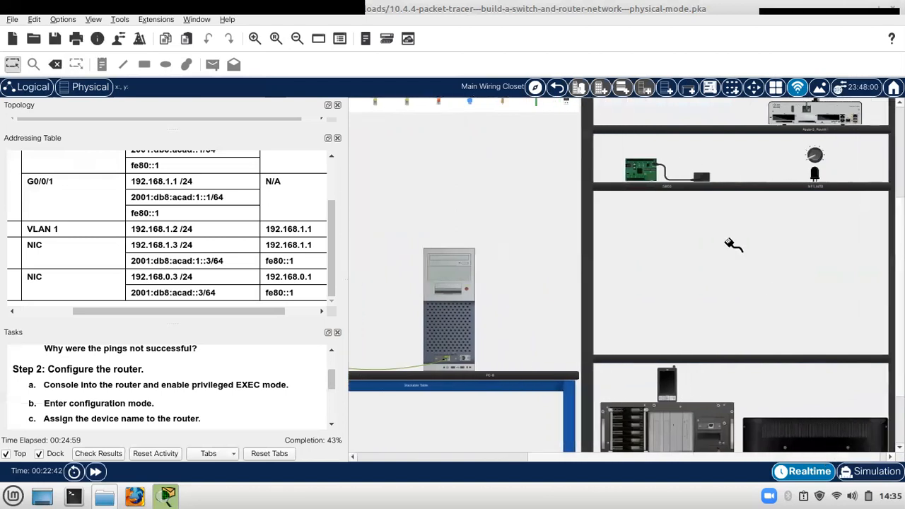
{"action": "scroll", "coordinate": [707, 220], "scroll_direction": "up", "scroll_amount": 3}
{"action": "scroll", "coordinate": [717, 269], "scroll_direction": "down", "scroll_amount": 1}
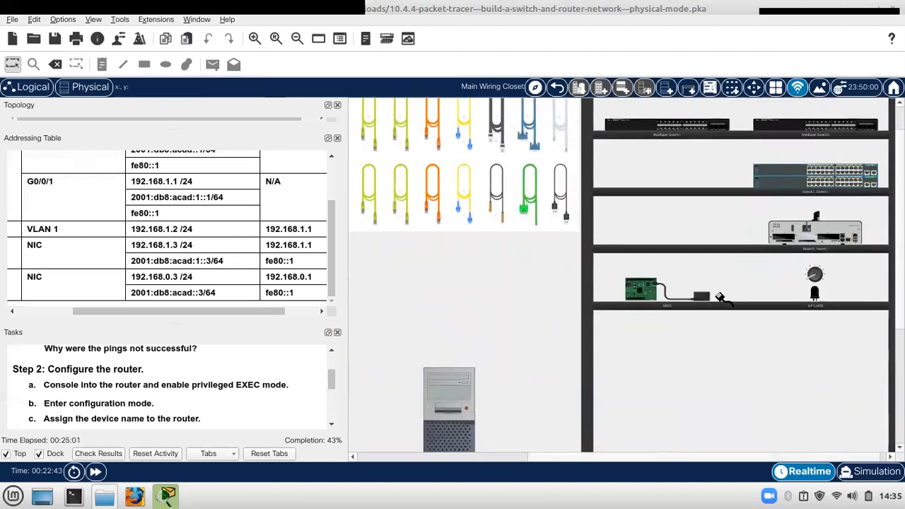
{"action": "scroll", "coordinate": [719, 296], "scroll_direction": "down", "scroll_amount": 3}
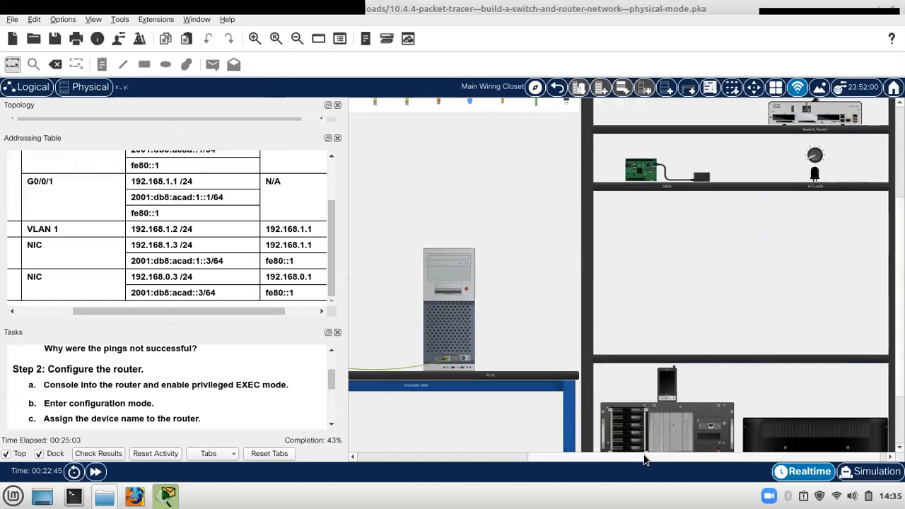
{"action": "left_click_drag", "start_coordinate": [647, 458], "coordinate": [459, 440]}
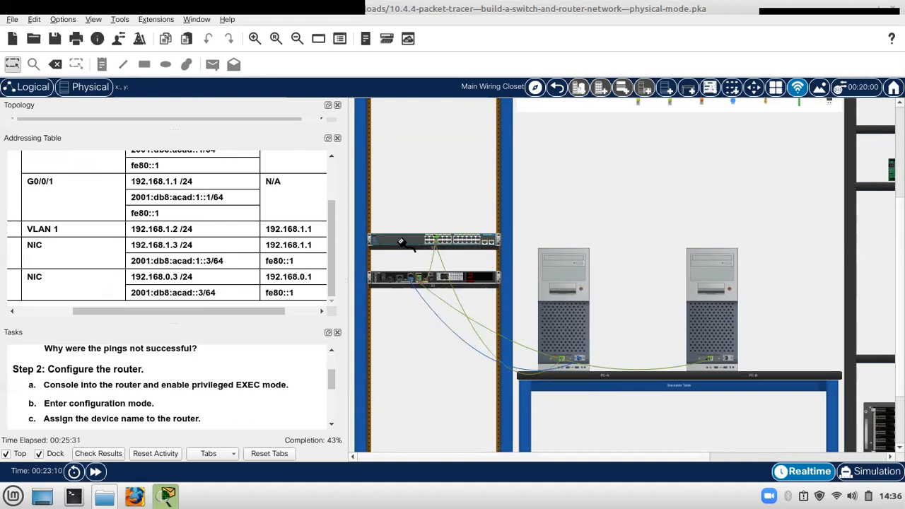
Step: Try to attach a console cable to switch S1 in the rack, and close its device window
{"action": "scroll", "coordinate": [595, 196], "scroll_direction": "up", "scroll_amount": 5}
{"action": "left_click", "coordinate": [537, 170]}
{"action": "scroll", "coordinate": [539, 284], "scroll_direction": "down", "scroll_amount": 4}
{"action": "left_click", "coordinate": [434, 253]}
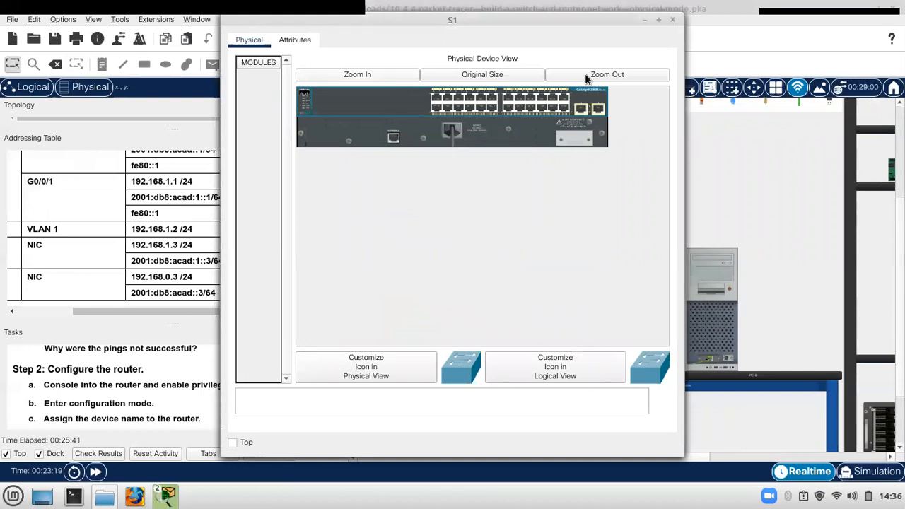
{"action": "left_click", "coordinate": [677, 20]}
{"action": "scroll", "coordinate": [529, 174], "scroll_direction": "up", "scroll_amount": 2}
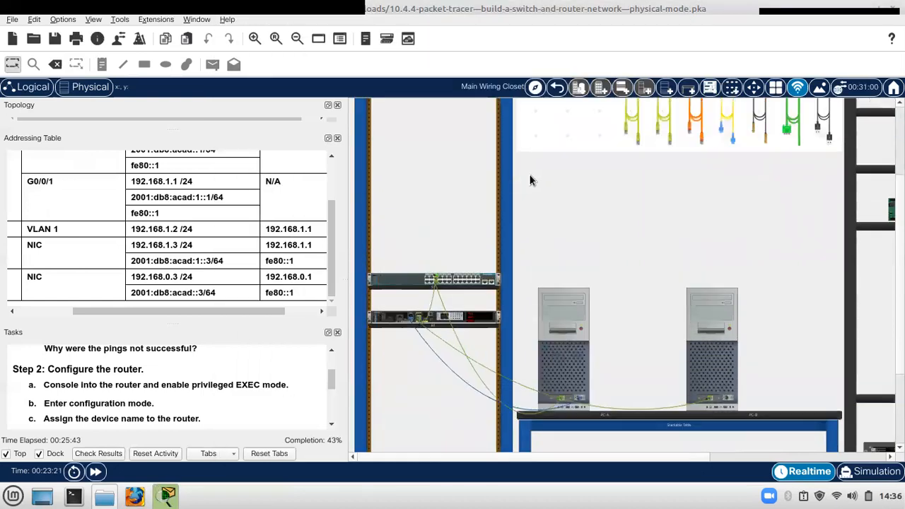
{"action": "left_click", "coordinate": [544, 104]}
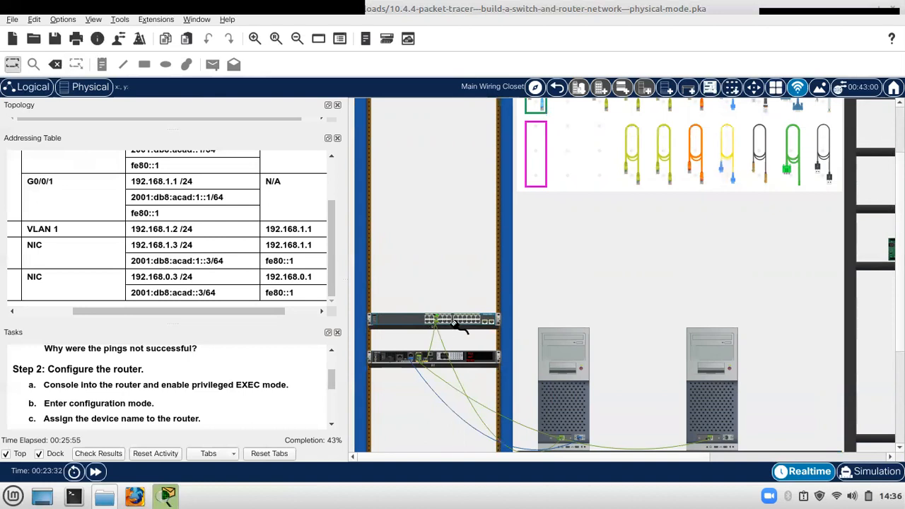
{"action": "scroll", "coordinate": [535, 127], "scroll_direction": "up", "scroll_amount": 1}
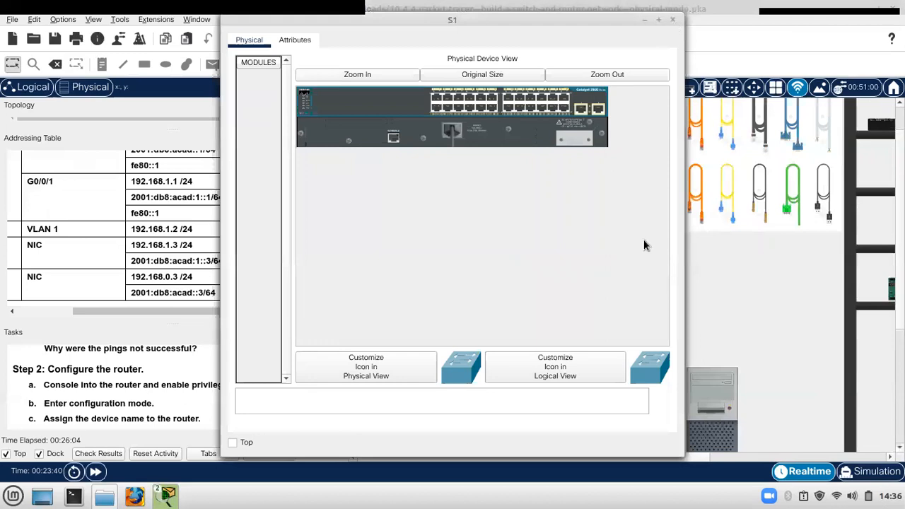
{"action": "left_click", "coordinate": [672, 19]}
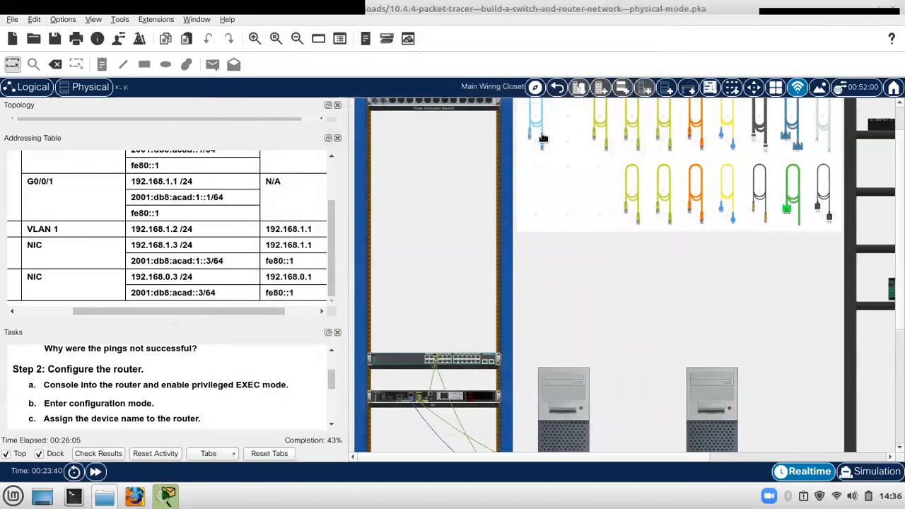
Step: Connect the console cable from switch S1's rear console port to the RS 232 port on PC-B
{"action": "right_click", "coordinate": [400, 362]}
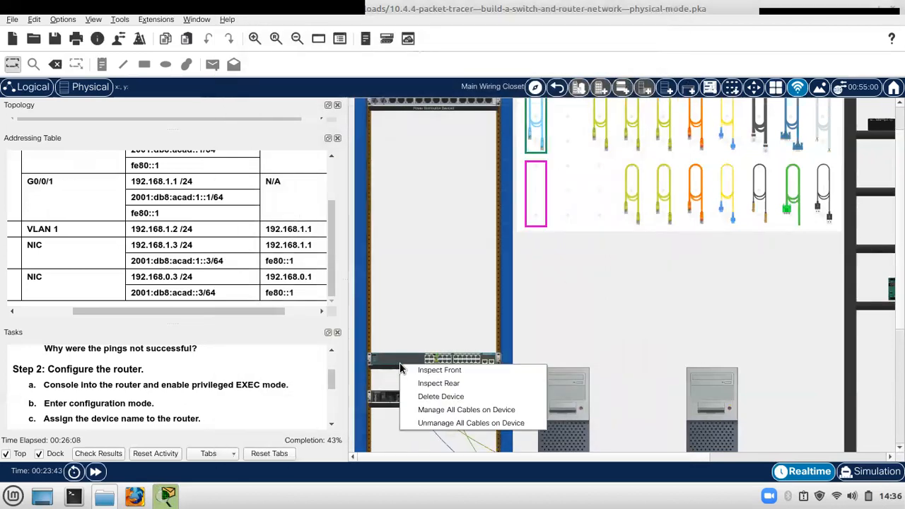
{"action": "left_click", "coordinate": [431, 382]}
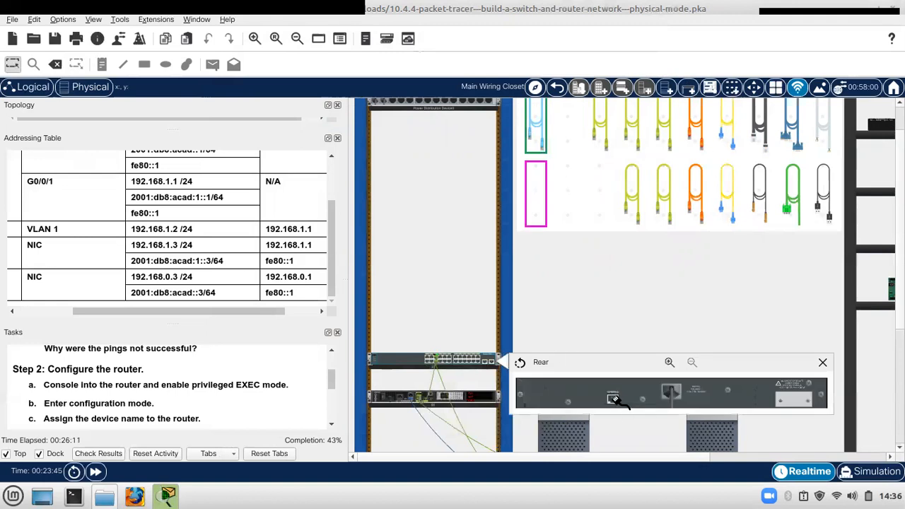
{"action": "left_click", "coordinate": [613, 399]}
{"action": "scroll", "coordinate": [629, 305], "scroll_direction": "down", "scroll_amount": 2}
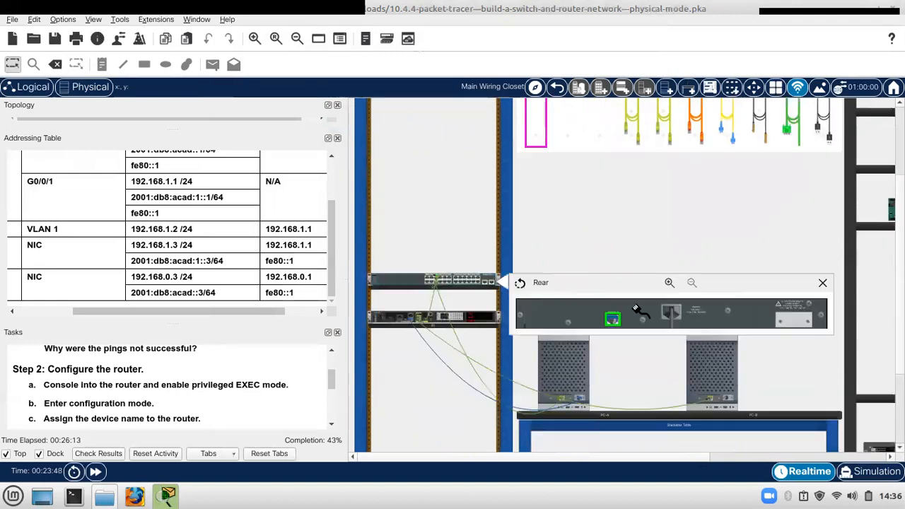
{"action": "left_click", "coordinate": [727, 398]}
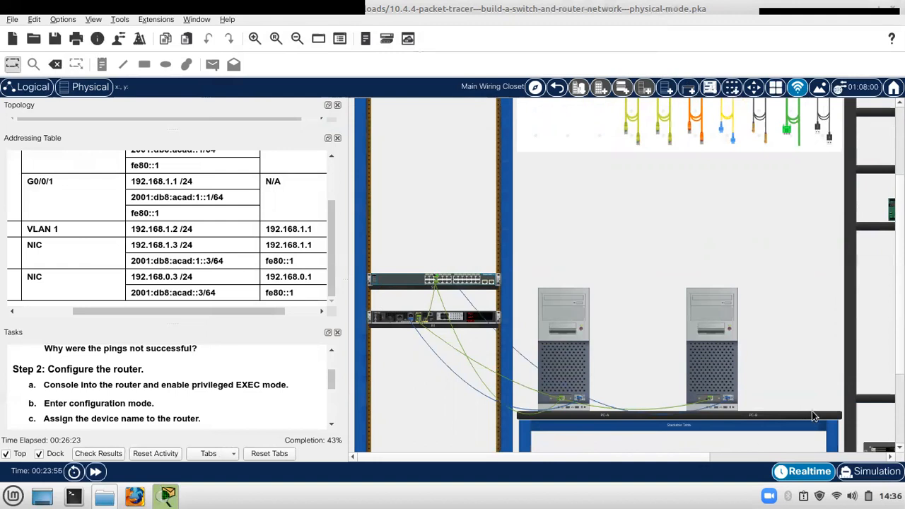
Step: Open a terminal session on PC-A at 9600 bits per second, 8 data bits, no parity, 1 stop bit and no flow control
{"action": "scroll", "coordinate": [653, 239], "scroll_direction": "down", "scroll_amount": 3}
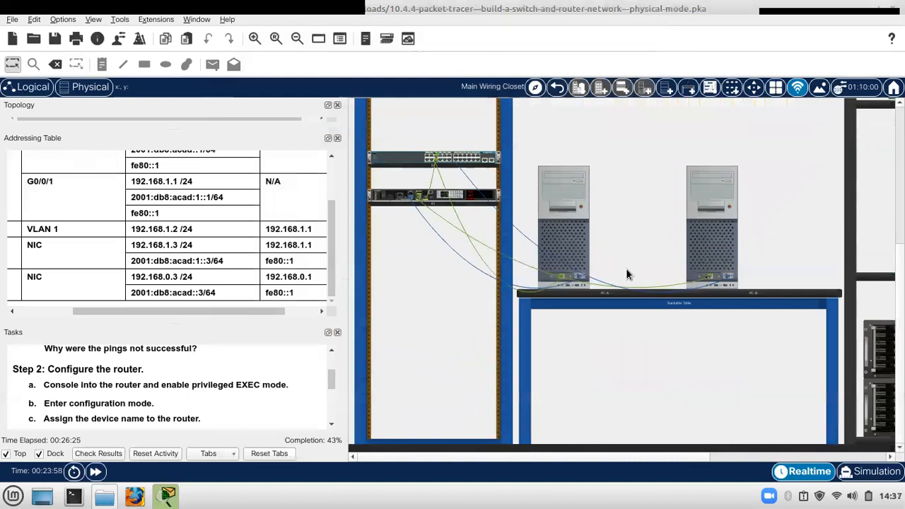
{"action": "scroll", "coordinate": [627, 268], "scroll_direction": "up", "scroll_amount": 2}
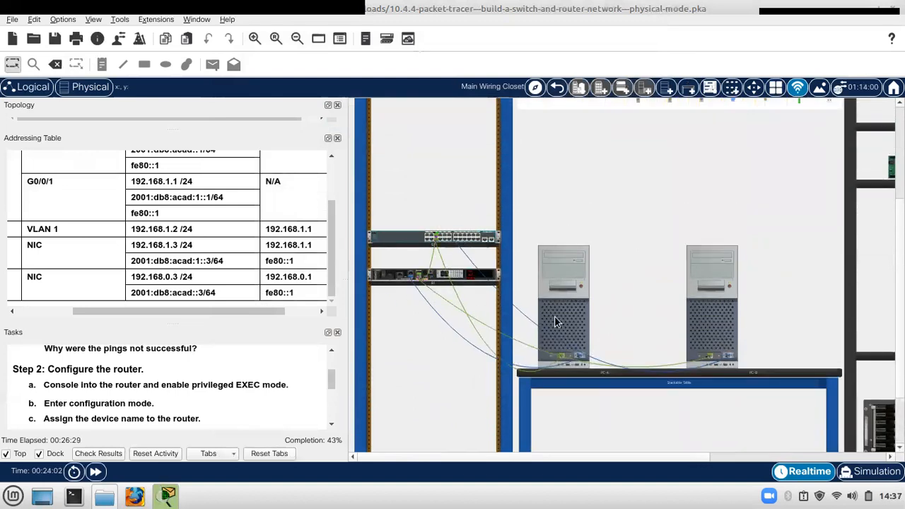
{"action": "scroll", "coordinate": [208, 396], "scroll_direction": "down", "scroll_amount": 2}
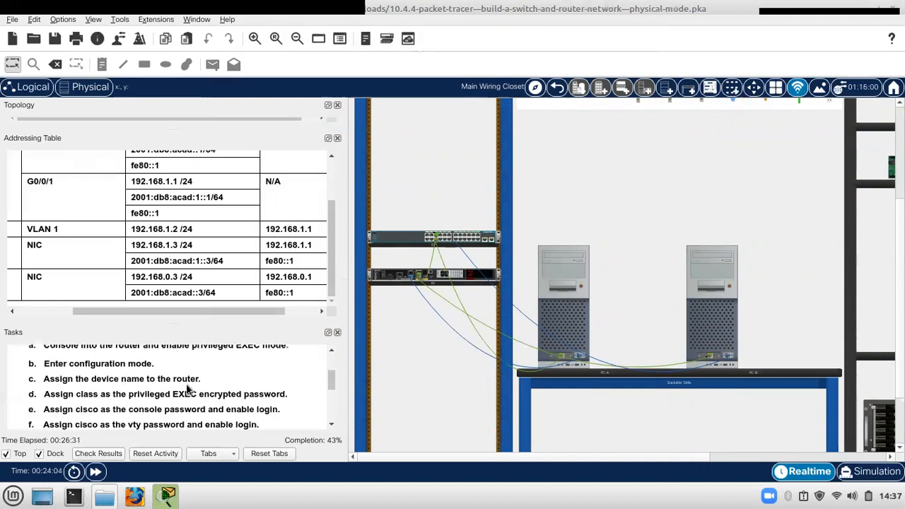
{"action": "scroll", "coordinate": [223, 385], "scroll_direction": "up", "scroll_amount": 2}
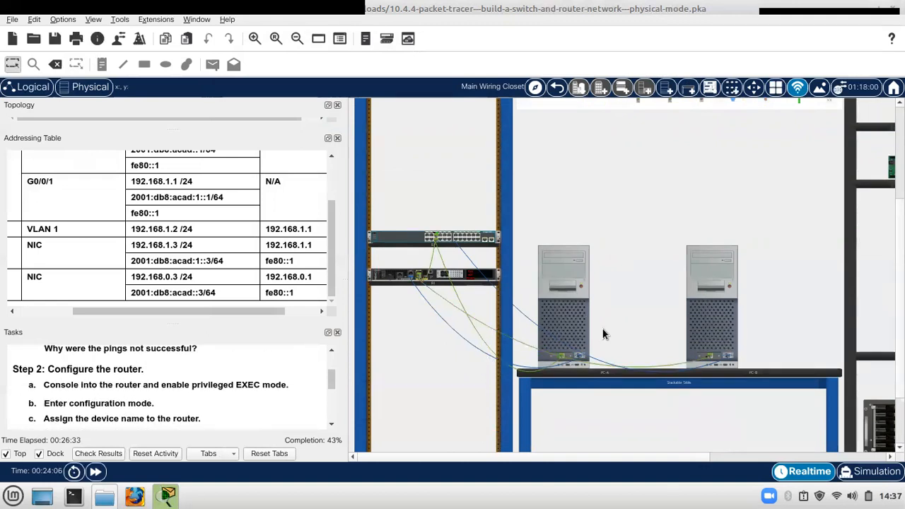
{"action": "left_click", "coordinate": [586, 315]}
{"action": "left_click_drag", "start_coordinate": [478, 16], "coordinate": [637, 19]}
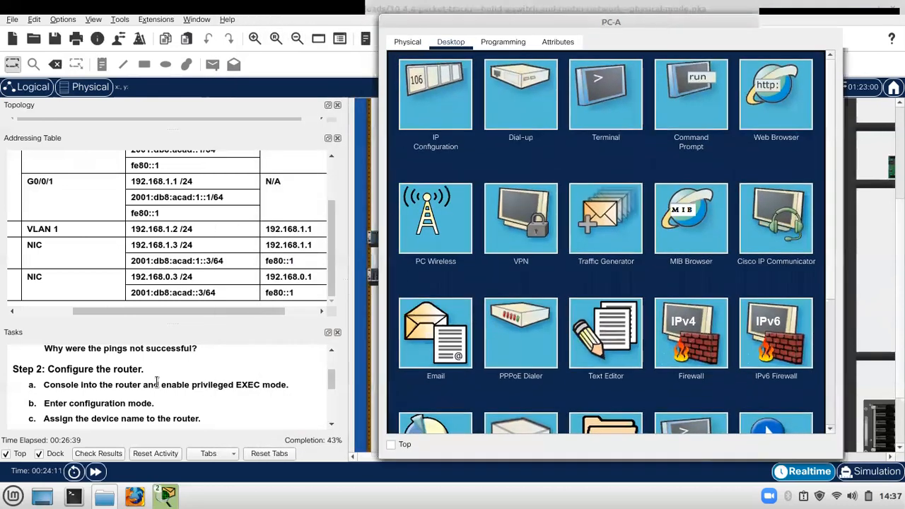
{"action": "scroll", "coordinate": [157, 382], "scroll_direction": "down", "scroll_amount": 3}
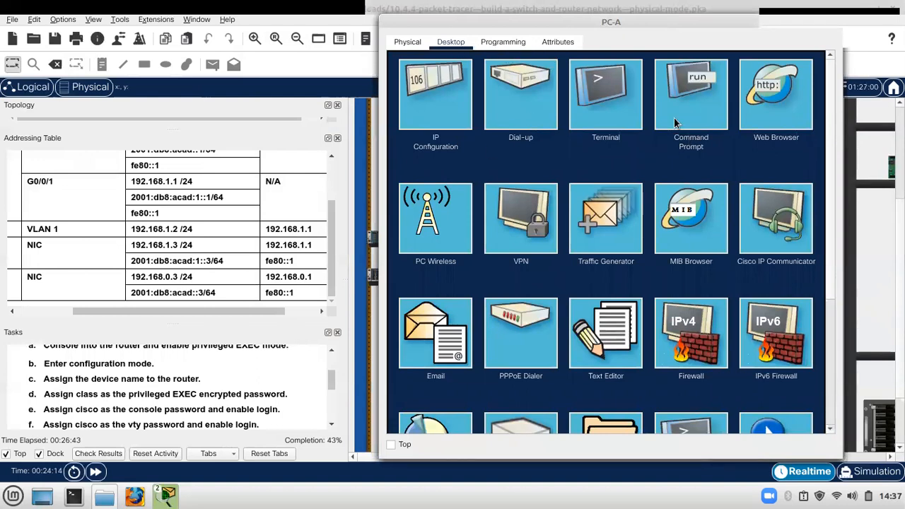
{"action": "left_click", "coordinate": [609, 86]}
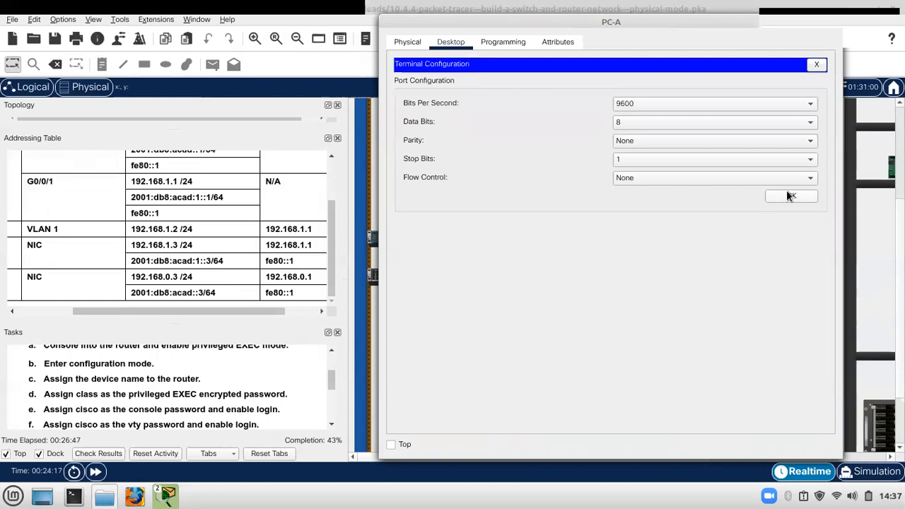
{"action": "left_click", "coordinate": [791, 196]}
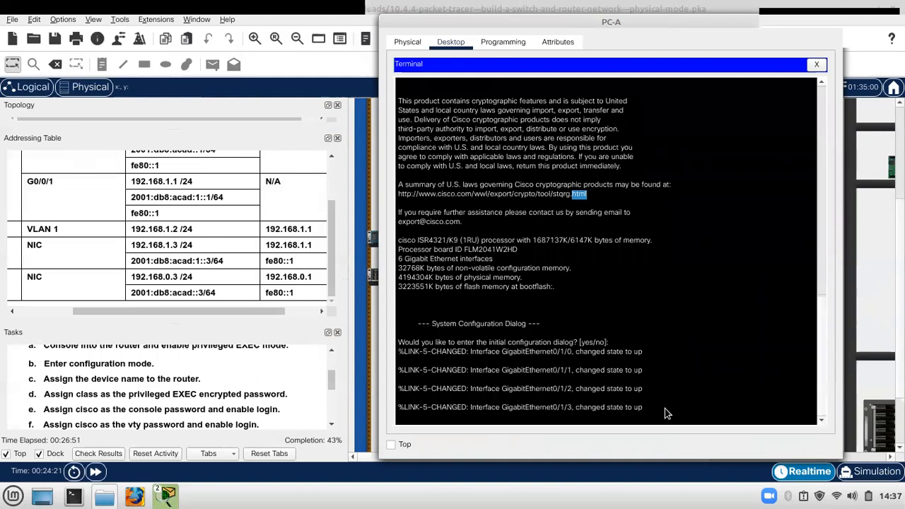
Step: Answer no to the router's initial configuration dialog and start its command-line session
{"action": "key", "text": "Return"}
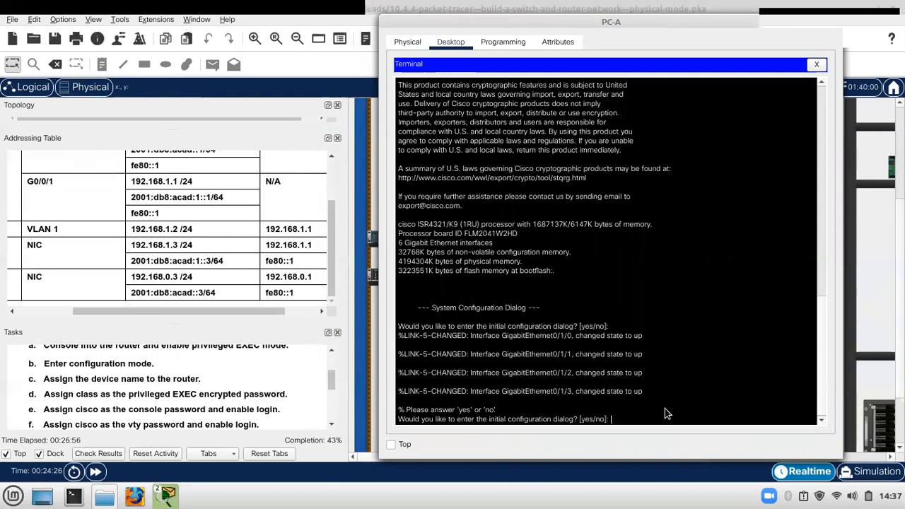
{"action": "type", "text": "no"}
{"action": "key", "text": "Return"}
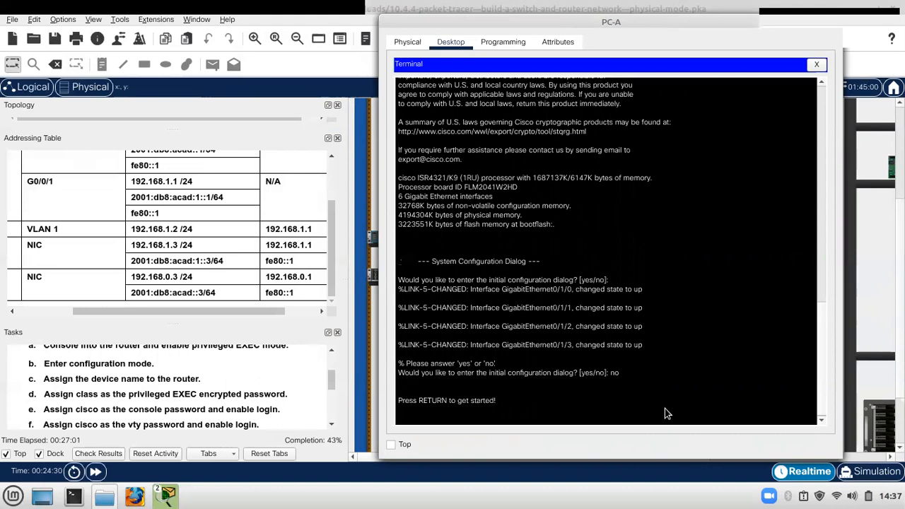
{"action": "key", "text": "Return"}
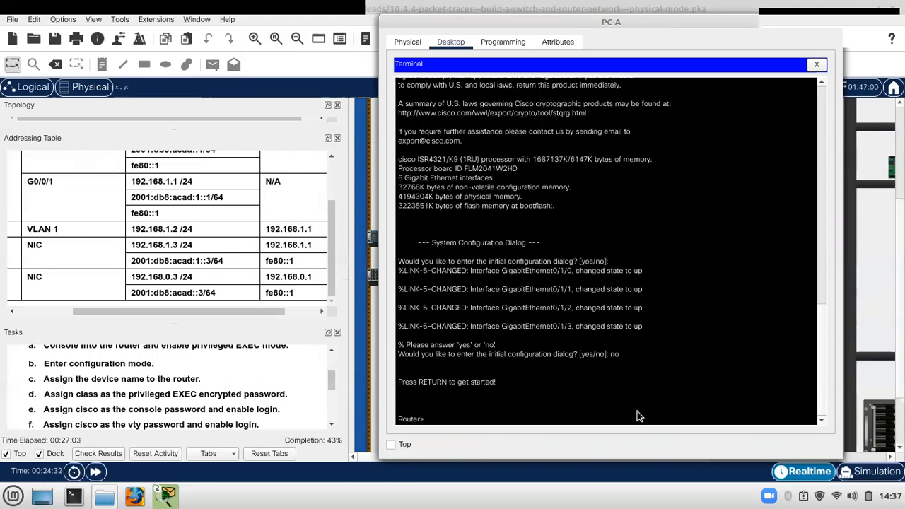
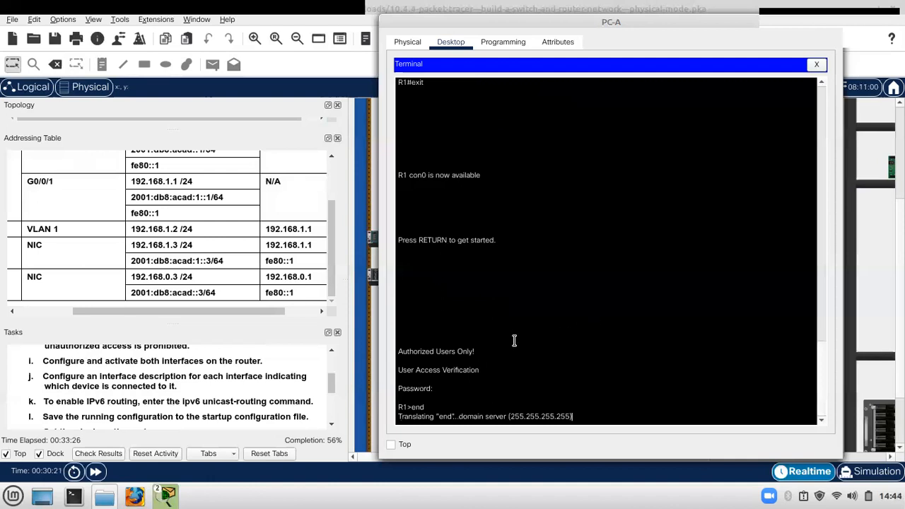
Step: Enter privileged EXEC mode on R1 with the enable password, and enter global configuration mode
{"action": "scroll", "coordinate": [542, 357], "scroll_direction": "up", "scroll_amount": 5}
{"action": "scroll", "coordinate": [542, 358], "scroll_direction": "down", "scroll_amount": 5}
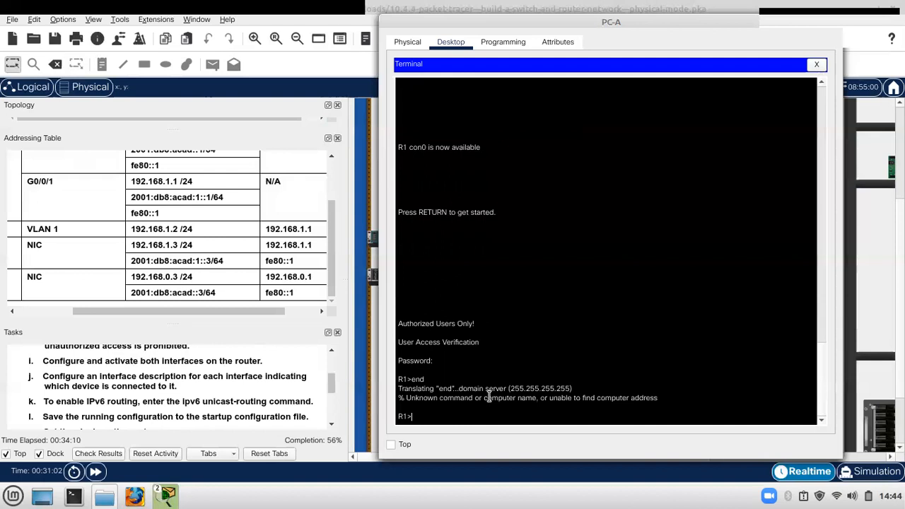
{"action": "type", "text": "en"}
{"action": "key", "text": "Return"}
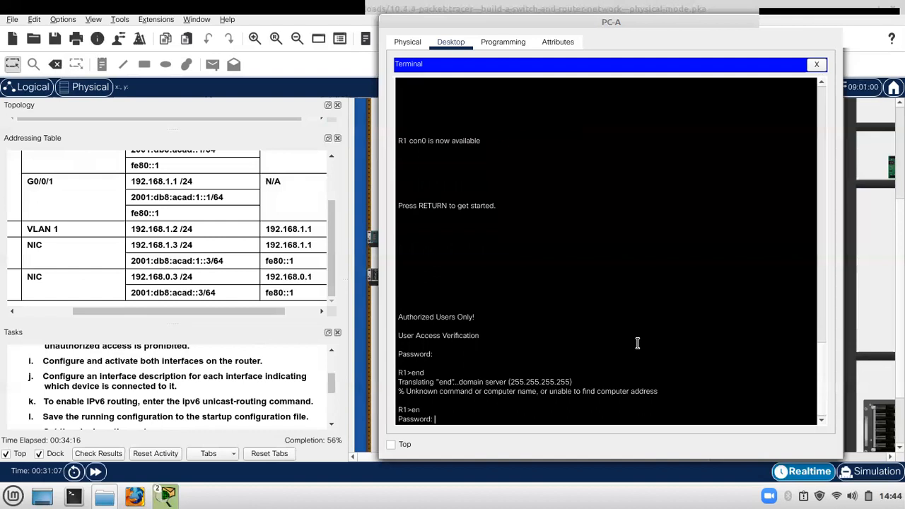
{"action": "key", "text": "Return"}
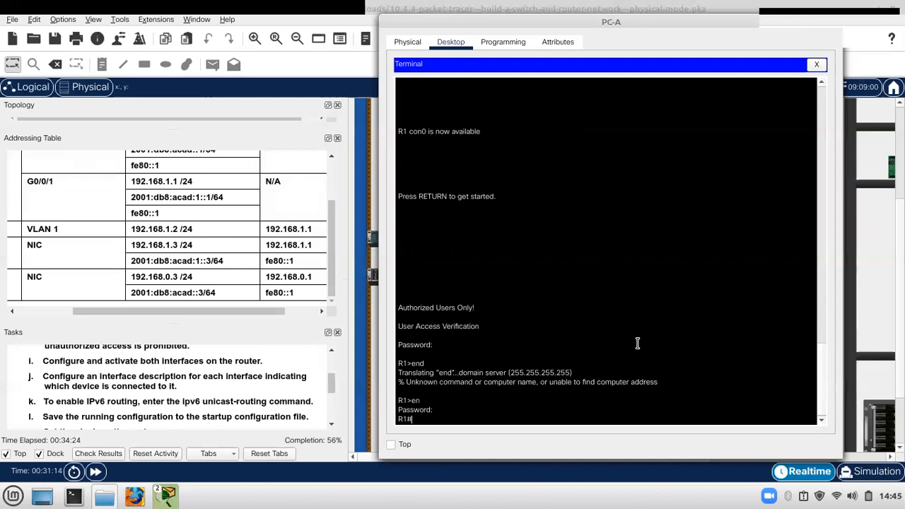
{"action": "type", "text": "conf t"}
{"action": "key", "text": "Return"}
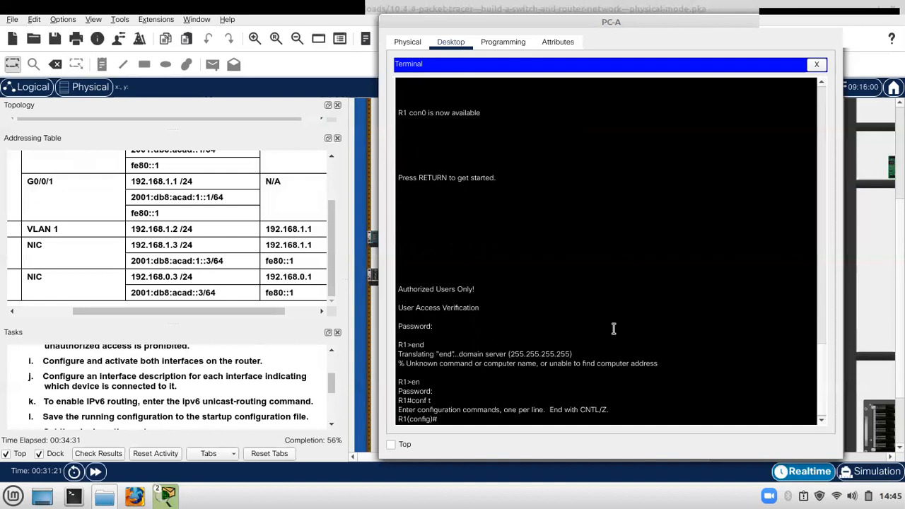
Step: Enter interface configuration mode for g0/0/0 on R1
{"action": "scroll", "coordinate": [470, 339], "scroll_direction": "down", "scroll_amount": 1}
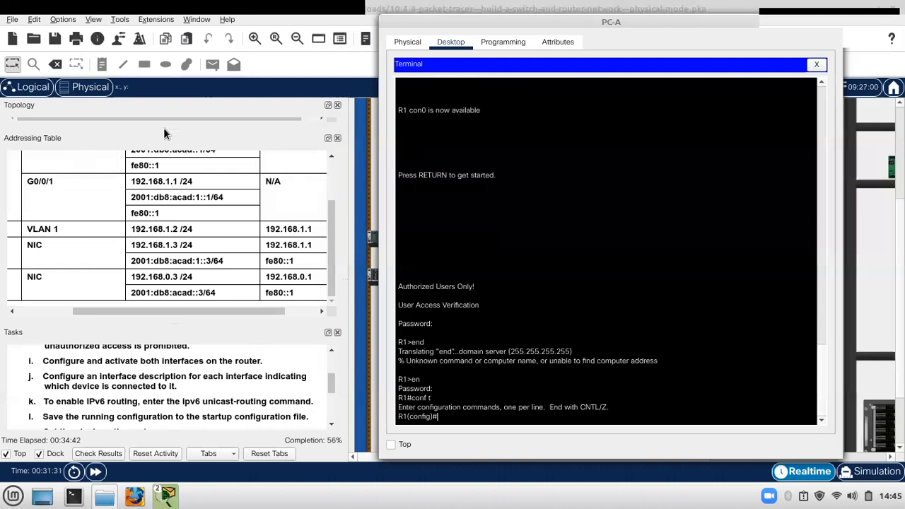
{"action": "scroll", "coordinate": [163, 395], "scroll_direction": "down", "scroll_amount": 1}
{"action": "scroll", "coordinate": [168, 393], "scroll_direction": "up", "scroll_amount": 1}
{"action": "type", "text": "nterface g0.0.0"}
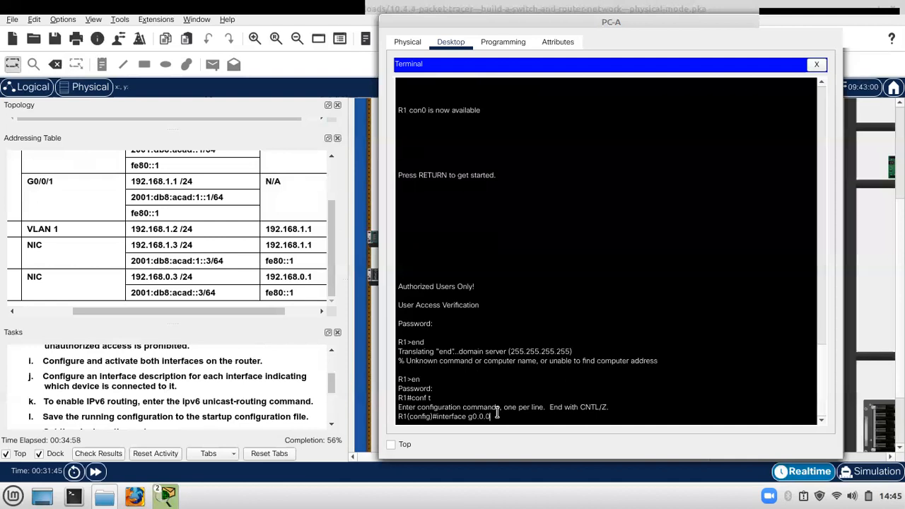
{"action": "key", "text": "BackSpace"}
{"action": "key", "text": "BackSpace"}
{"action": "key", "text": "BackSpace"}
{"action": "key", "text": "BackSpace"}
{"action": "type", "text": "/0/0"}
{"action": "key", "text": "Return"}
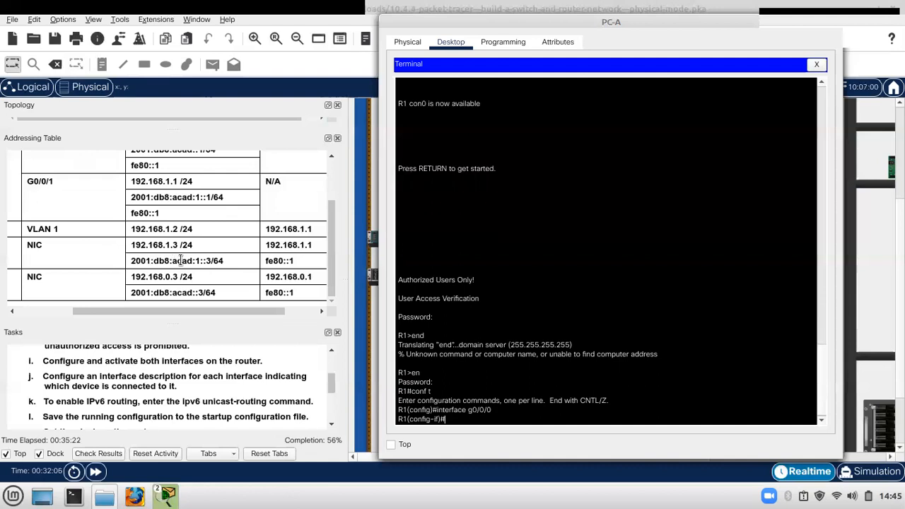
Step: Look up G0/0/0 in the addressing table and assign it IP address 192.168.0.1 with mask 255.255.255.0
{"action": "left_click_drag", "start_coordinate": [326, 256], "coordinate": [330, 206]}
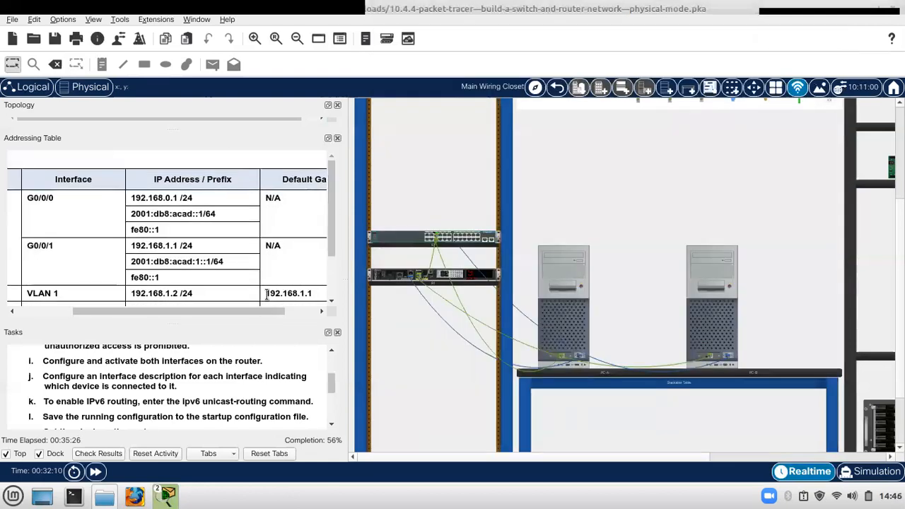
{"action": "left_click_drag", "start_coordinate": [259, 306], "coordinate": [220, 316]}
{"action": "mouse_move", "coordinate": [166, 497]}
{"action": "left_click", "coordinate": [235, 452]}
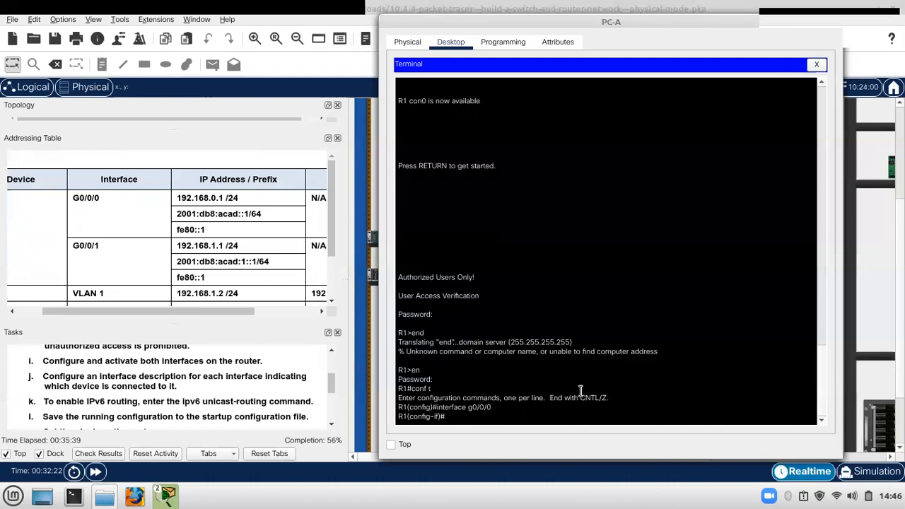
{"action": "type", "text": "ip address 192.168.0.1"}
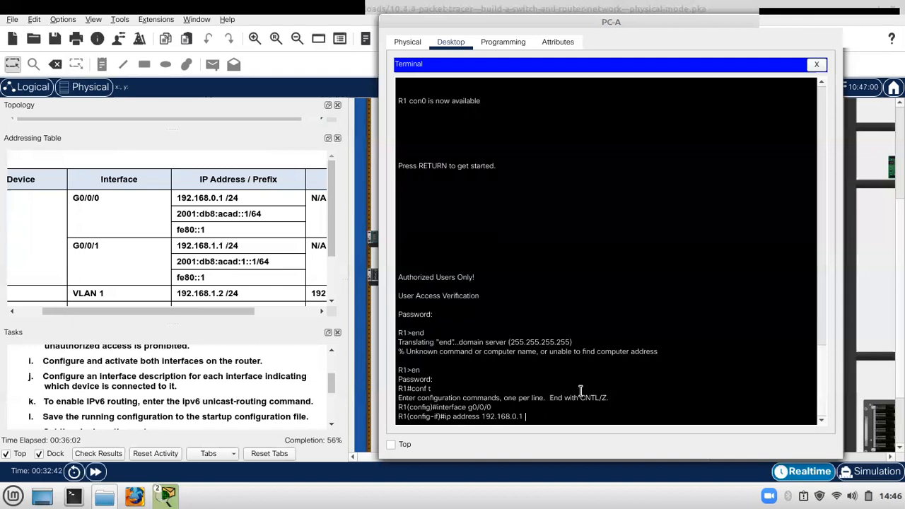
{"action": "type", "text": "255.255.255.0"}
{"action": "key", "text": "Return"}
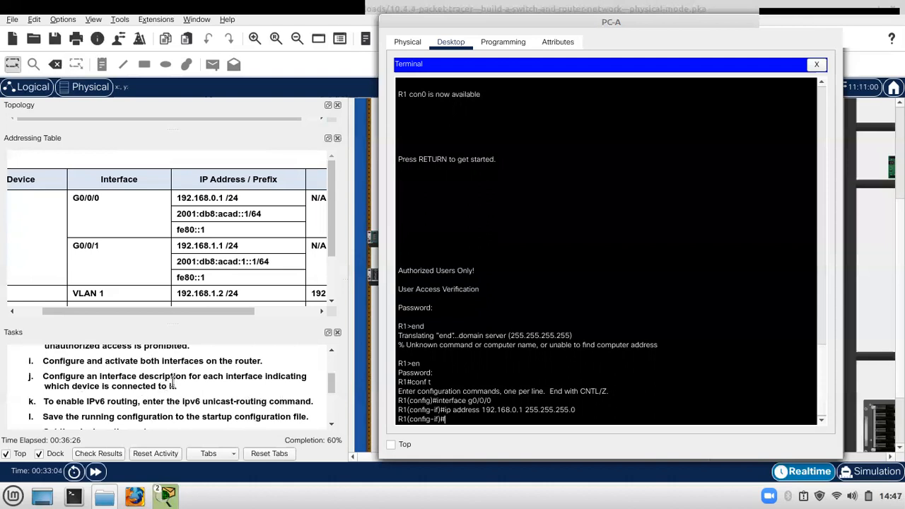
Step: Check the router configuration tasks and begin an ipv6 address command for interface g0/0/0
{"action": "scroll", "coordinate": [113, 410], "scroll_direction": "down", "scroll_amount": 2}
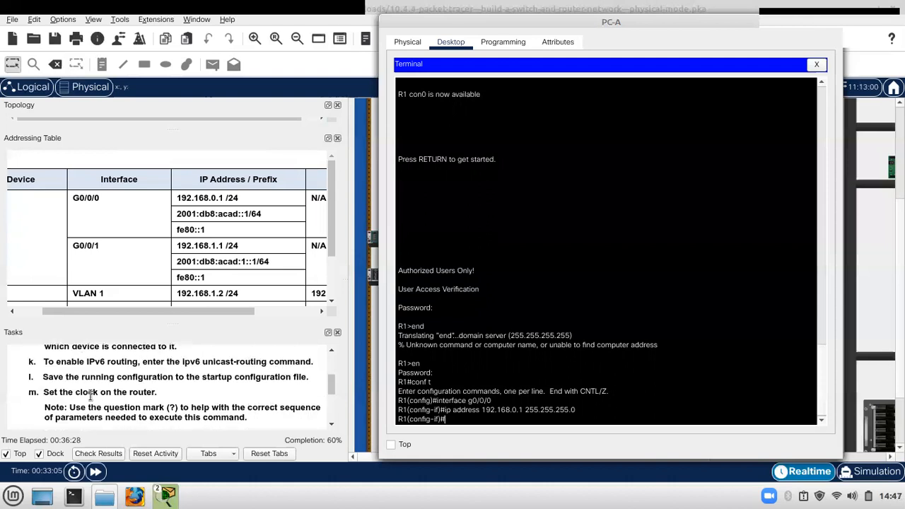
{"action": "scroll", "coordinate": [91, 395], "scroll_direction": "up", "scroll_amount": 2}
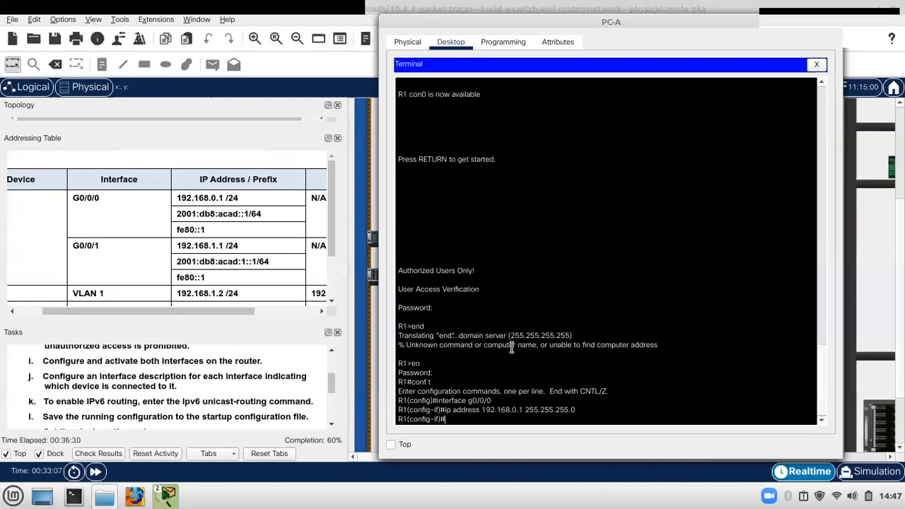
{"action": "scroll", "coordinate": [499, 367], "scroll_direction": "down", "scroll_amount": 1}
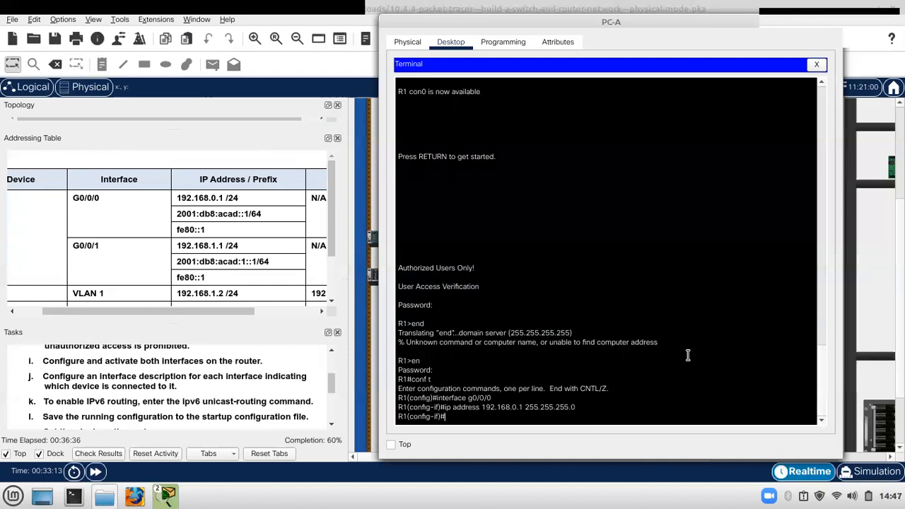
{"action": "type", "text": "pv6 address"}
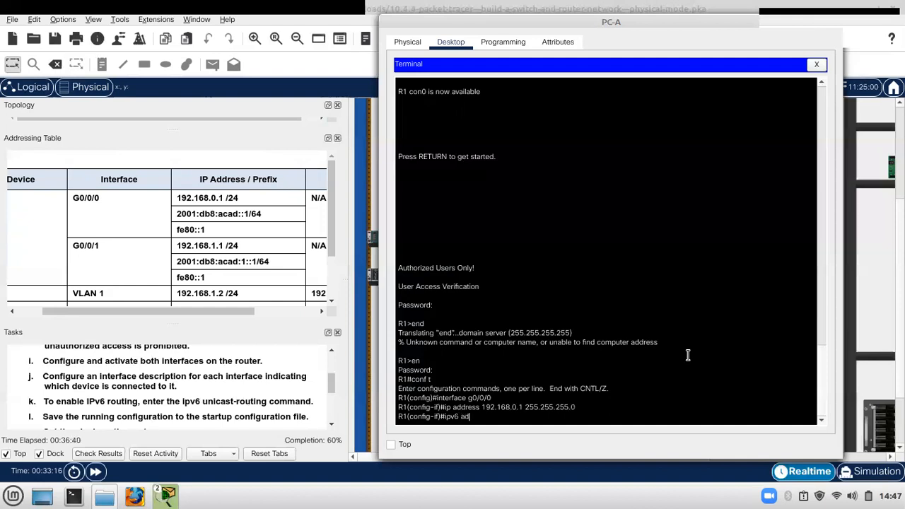
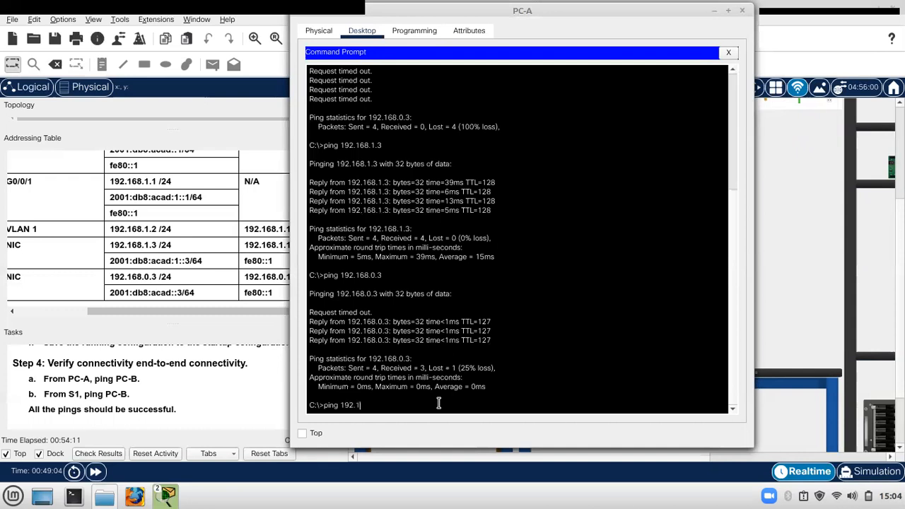
Step: From PC-A's Command Prompt, ping PC-B at 192.168.0.3 and review the Step 4 connectivity tasks
{"action": "type", "text": "68.1.3"}
{"action": "key", "text": "BackSpace"}
{"action": "type", "text": "0.3"}
{"action": "key", "text": "Return"}
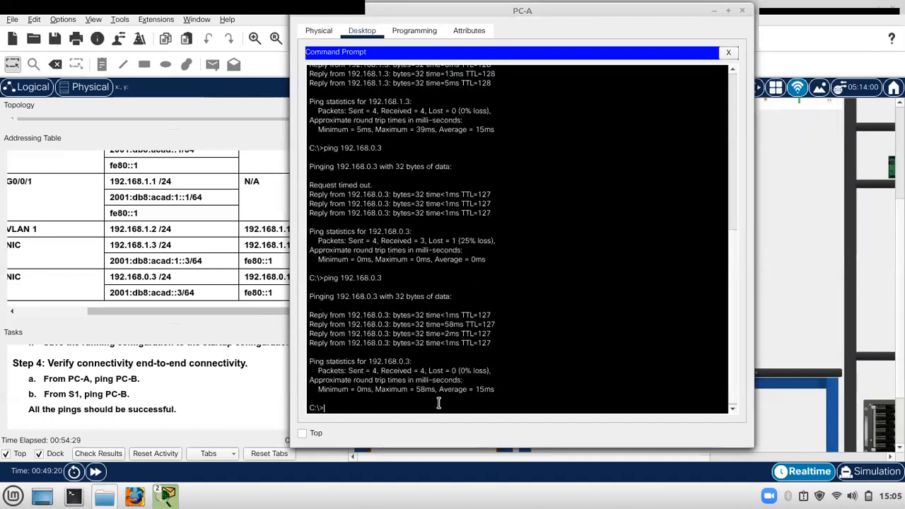
{"action": "left_click_drag", "start_coordinate": [521, 10], "coordinate": [600, 9]}
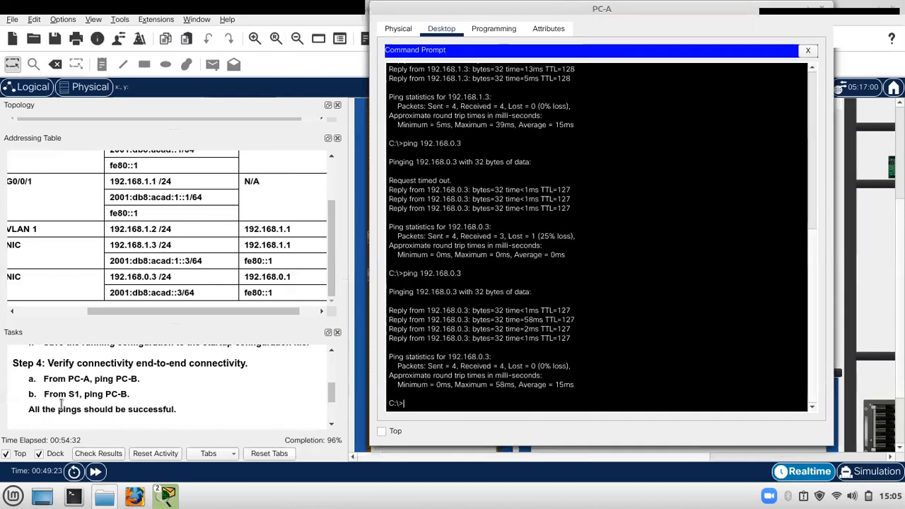
{"action": "scroll", "coordinate": [85, 393], "scroll_direction": "down", "scroll_amount": 3}
{"action": "scroll", "coordinate": [121, 394], "scroll_direction": "up", "scroll_amount": 3}
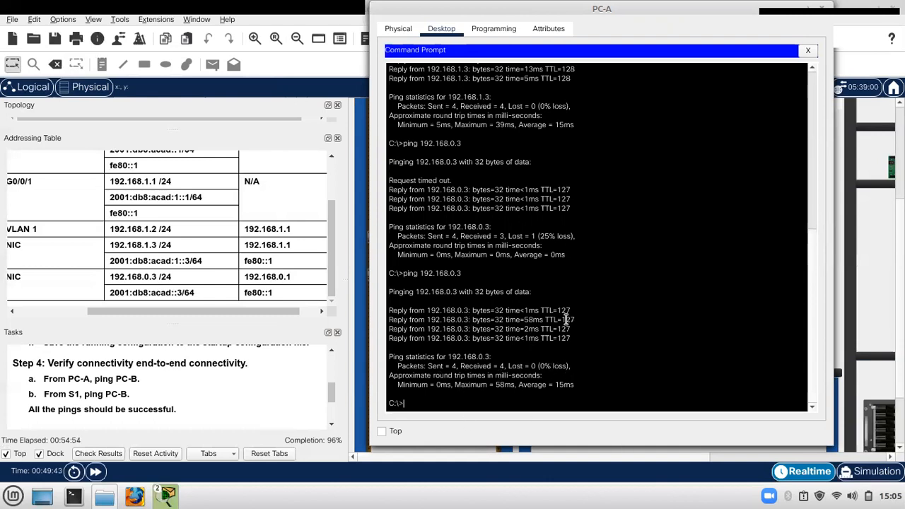
Step: Review PC-A's latest ping replies and read the Part 3 instructions on displaying R1's routing table
{"action": "left_click_drag", "start_coordinate": [570, 311], "coordinate": [439, 330]}
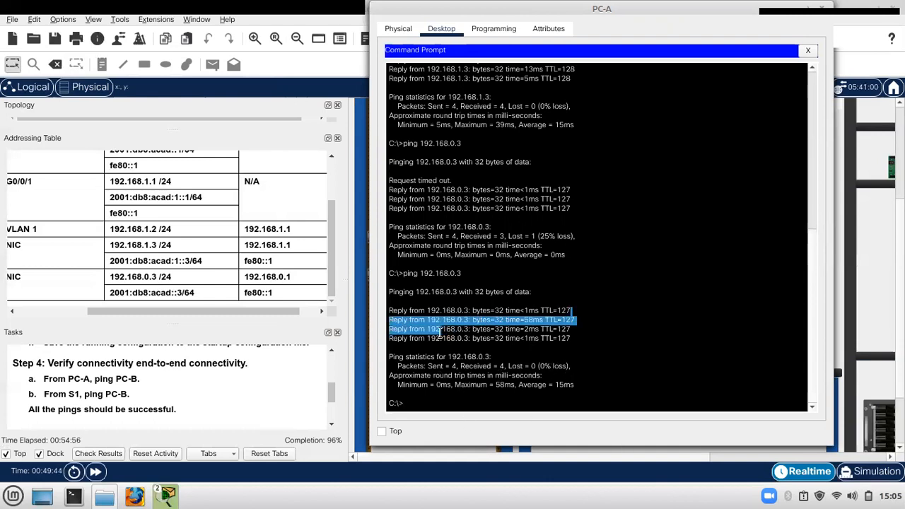
{"action": "left_click", "coordinate": [603, 315]}
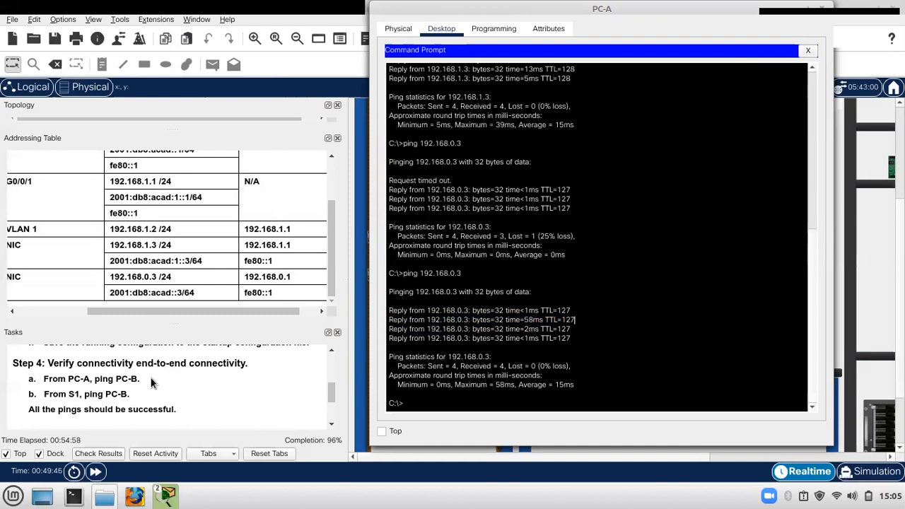
{"action": "scroll", "coordinate": [150, 382], "scroll_direction": "down", "scroll_amount": 4}
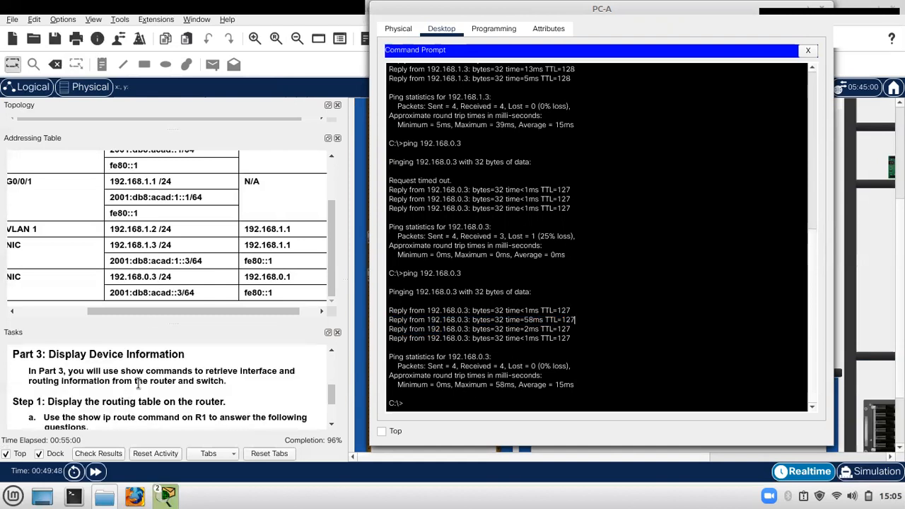
{"action": "scroll", "coordinate": [138, 382], "scroll_direction": "down", "scroll_amount": 1}
{"action": "scroll", "coordinate": [120, 396], "scroll_direction": "up", "scroll_amount": 2}
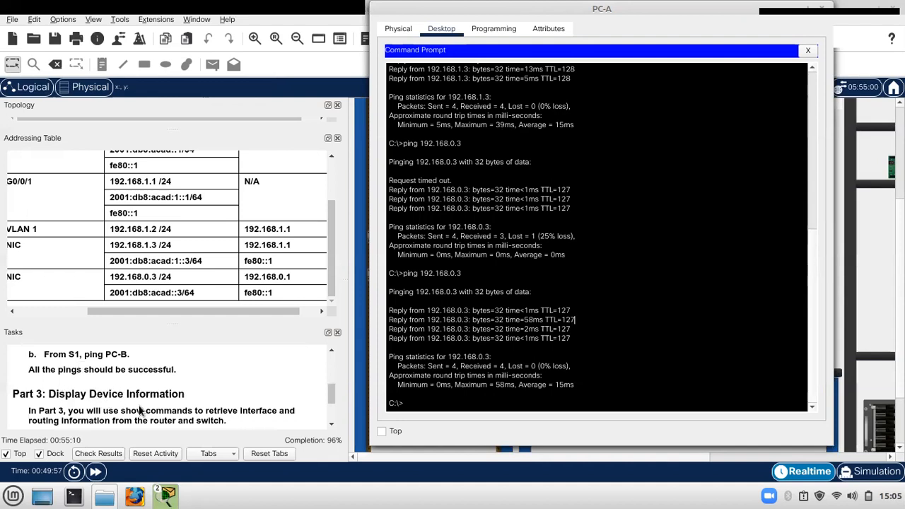
{"action": "scroll", "coordinate": [62, 408], "scroll_direction": "down", "scroll_amount": 1}
{"action": "scroll", "coordinate": [64, 408], "scroll_direction": "down", "scroll_amount": 1}
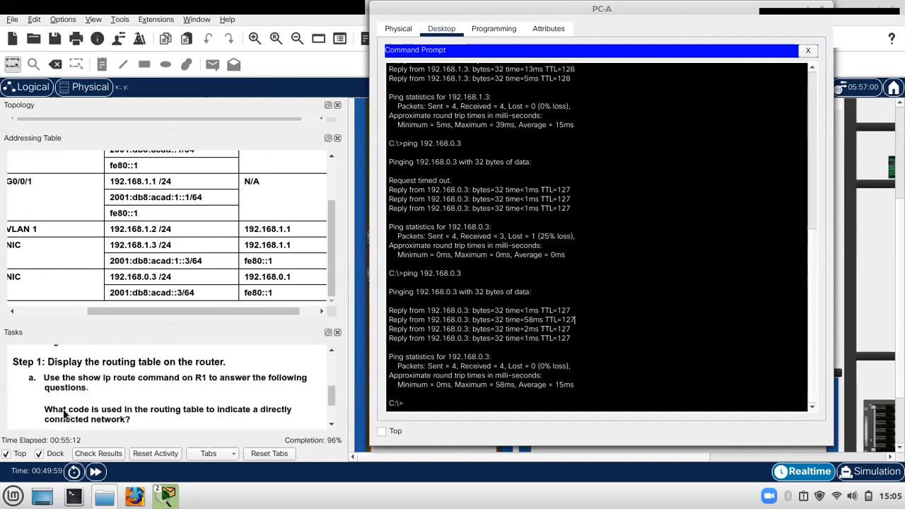
{"action": "scroll", "coordinate": [63, 410], "scroll_direction": "down", "scroll_amount": 2}
{"action": "scroll", "coordinate": [50, 399], "scroll_direction": "up", "scroll_amount": 4}
{"action": "scroll", "coordinate": [56, 397], "scroll_direction": "down", "scroll_amount": 2}
Step: Look up the interface summary task and run show ip interface brief on R1 from PC-A's terminal
{"action": "left_click_drag", "start_coordinate": [637, 19], "coordinate": [602, 30]}
{"action": "scroll", "coordinate": [221, 362], "scroll_direction": "down", "scroll_amount": 3}
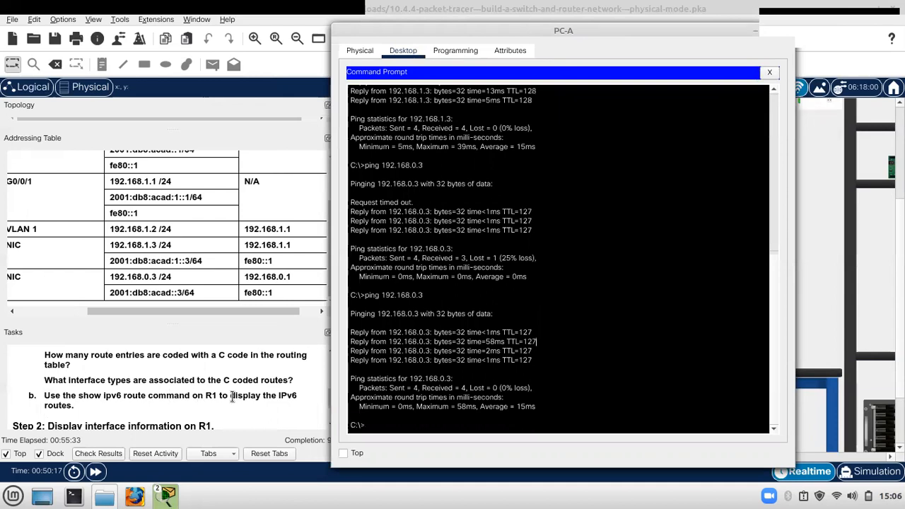
{"action": "scroll", "coordinate": [163, 397], "scroll_direction": "down", "scroll_amount": 1}
{"action": "scroll", "coordinate": [164, 397], "scroll_direction": "down", "scroll_amount": 8}
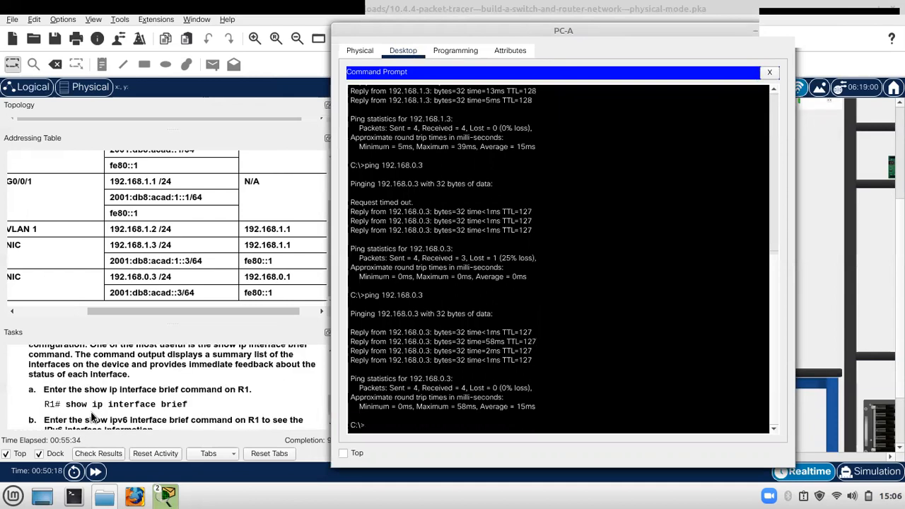
{"action": "scroll", "coordinate": [91, 415], "scroll_direction": "up", "scroll_amount": 1}
{"action": "scroll", "coordinate": [130, 394], "scroll_direction": "down", "scroll_amount": 2}
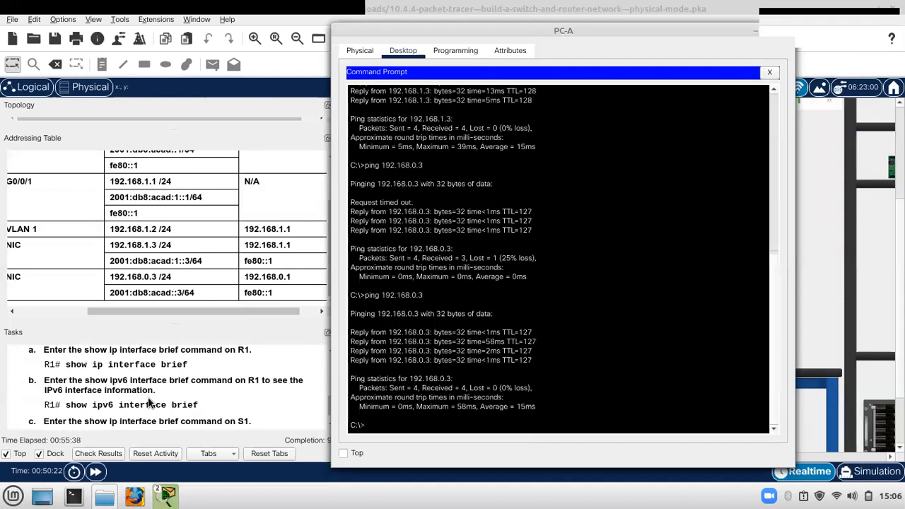
{"action": "scroll", "coordinate": [111, 380], "scroll_direction": "up", "scroll_amount": 2}
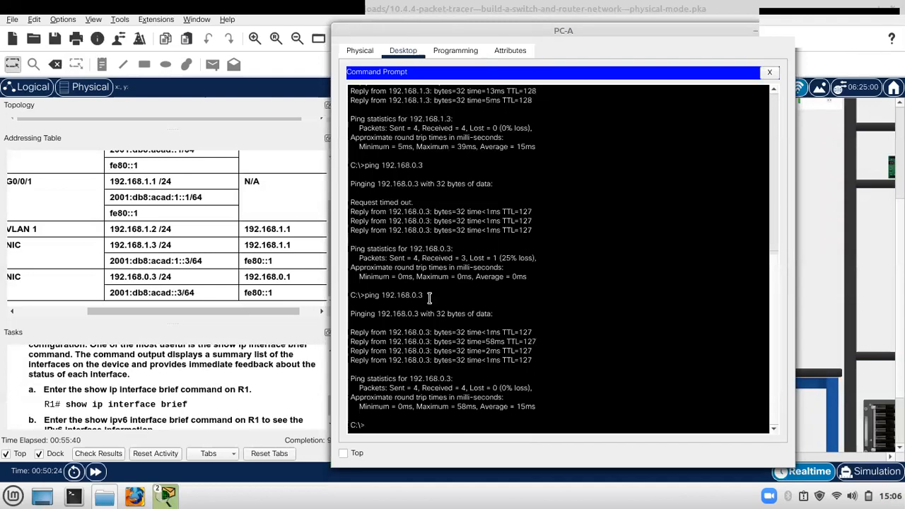
{"action": "left_click_drag", "start_coordinate": [687, 47], "coordinate": [594, 58]}
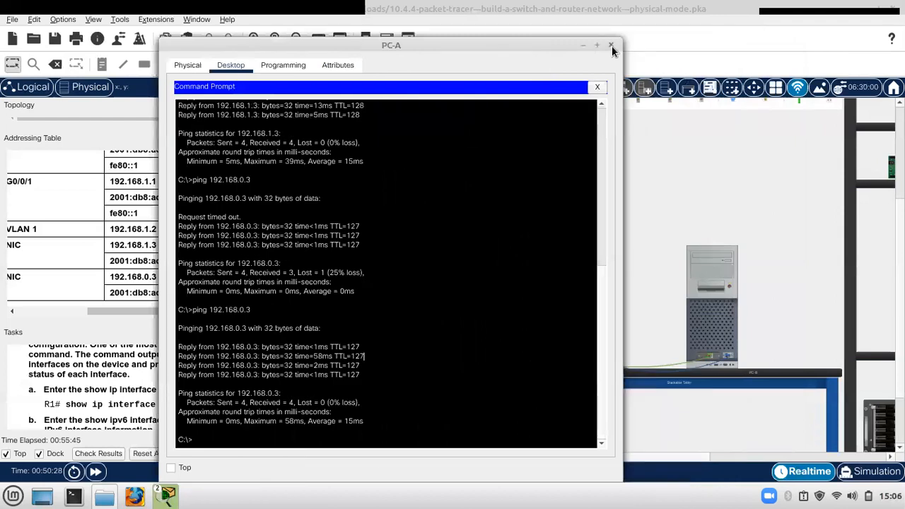
{"action": "left_click", "coordinate": [611, 46]}
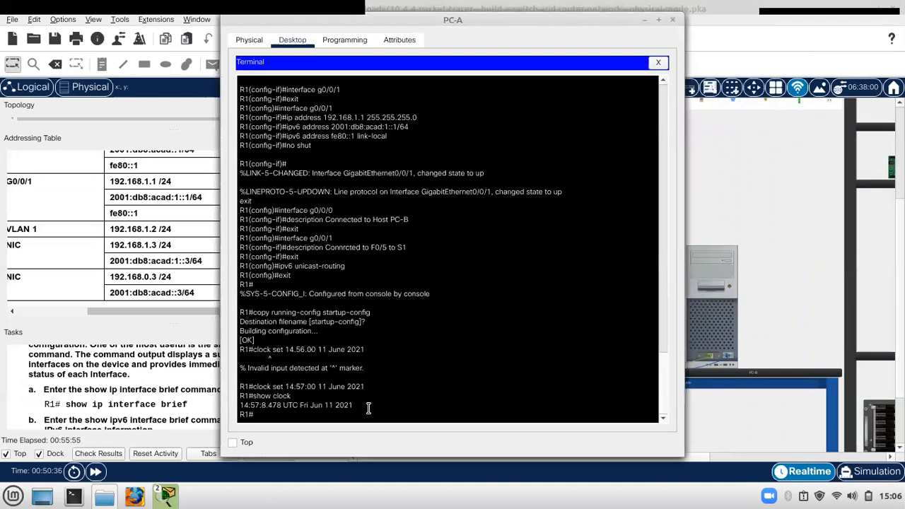
{"action": "type", "text": "show ip interface brief"}
{"action": "key", "text": "Return"}
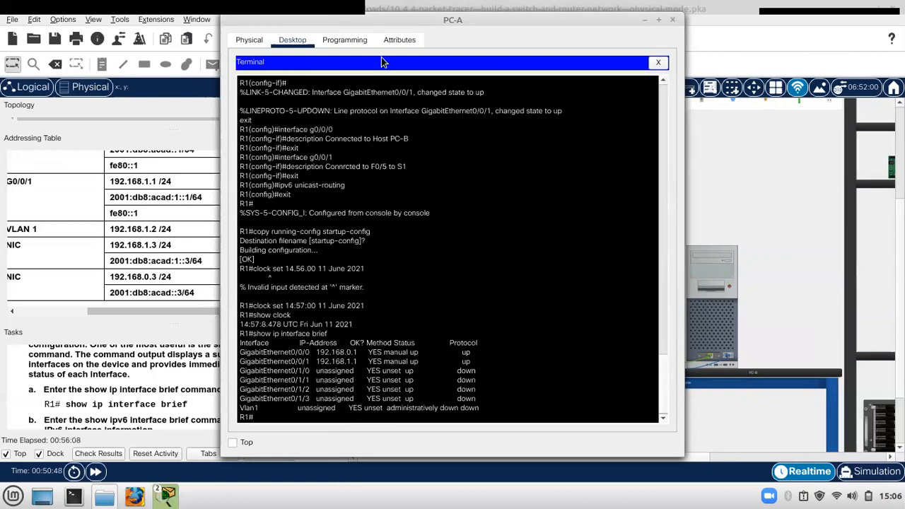
Step: Check the IPv6 summary task and run show ipv6 interface brief on R1
{"action": "left_click_drag", "start_coordinate": [392, 24], "coordinate": [529, 22]}
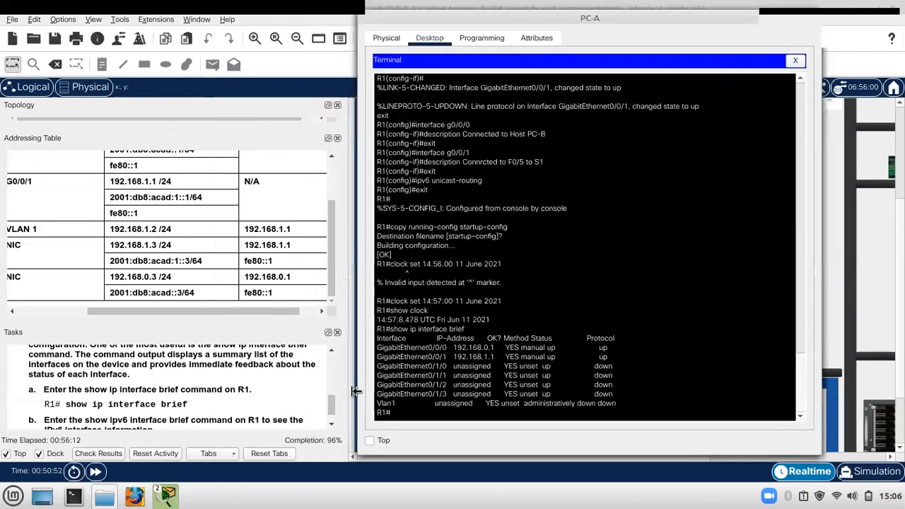
{"action": "scroll", "coordinate": [201, 397], "scroll_direction": "down", "scroll_amount": 1}
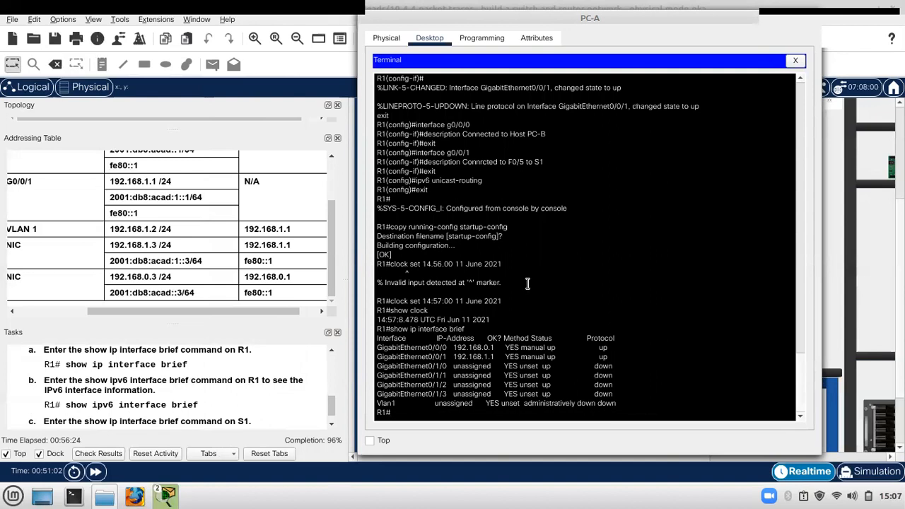
{"action": "type", "text": "show ipv6 interface br"}
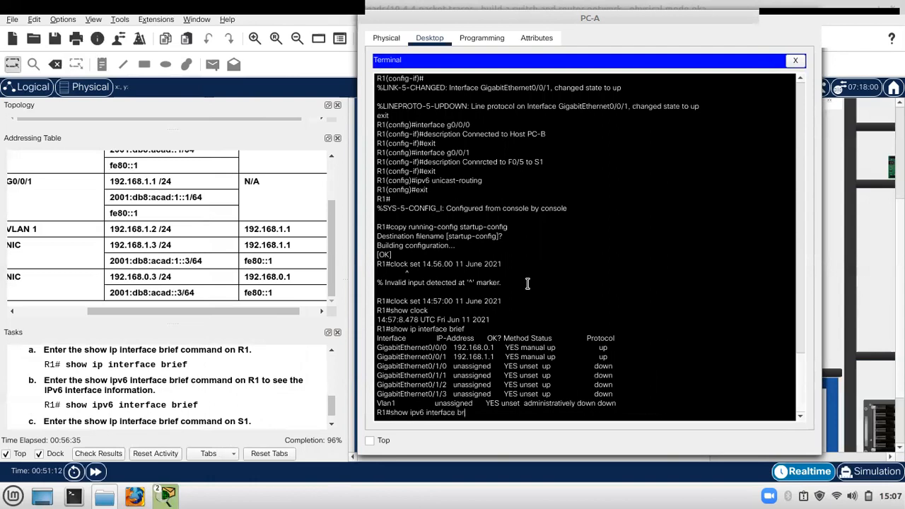
{"action": "type", "text": "ief"}
{"action": "key", "text": "Return"}
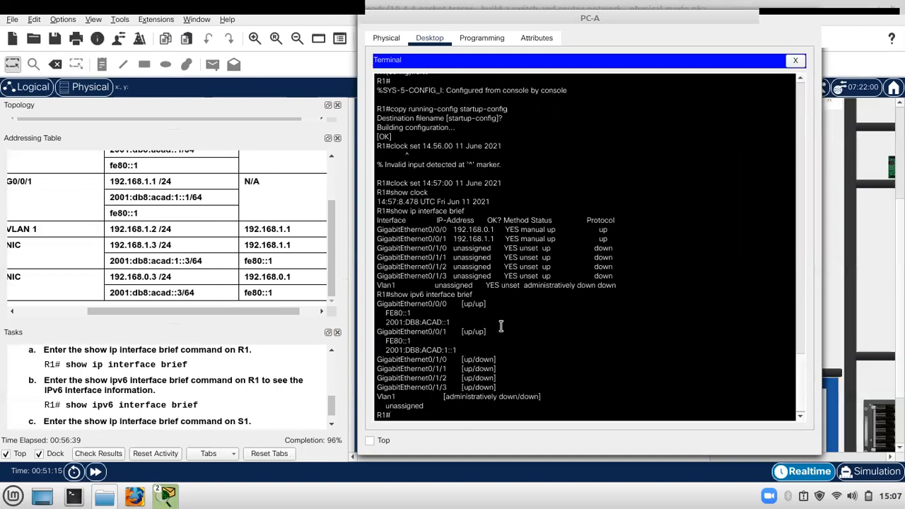
Step: Read the remaining S1 show-command task and the reflection questions, and close PC-A's terminal and device window
{"action": "scroll", "coordinate": [224, 399], "scroll_direction": "down", "scroll_amount": 2}
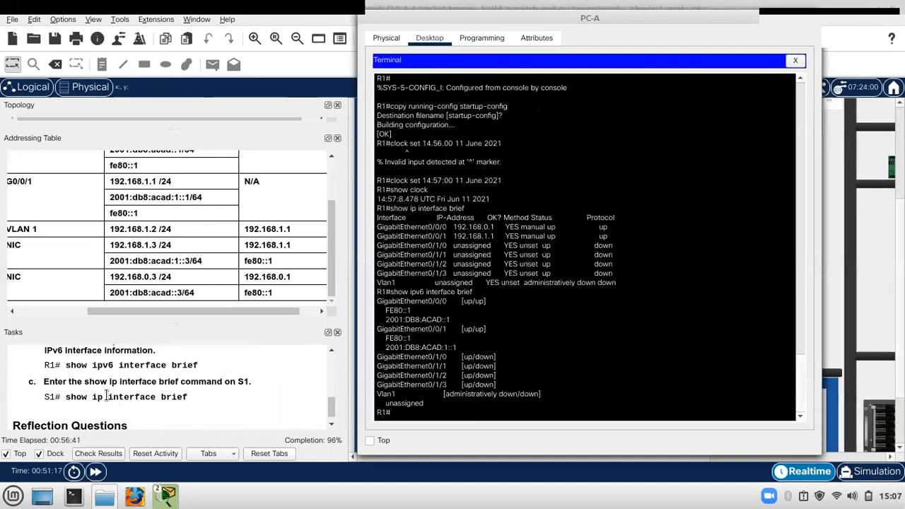
{"action": "scroll", "coordinate": [58, 406], "scroll_direction": "up", "scroll_amount": 2}
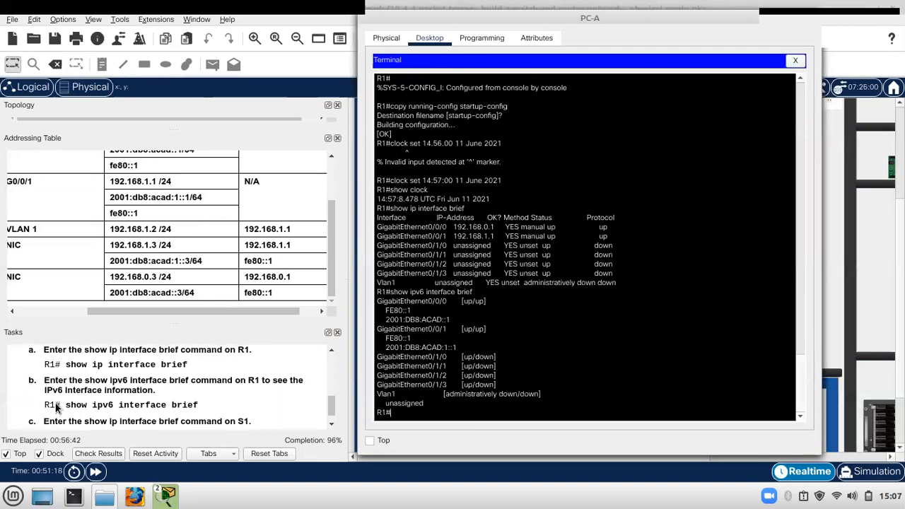
{"action": "scroll", "coordinate": [157, 402], "scroll_direction": "down", "scroll_amount": 3}
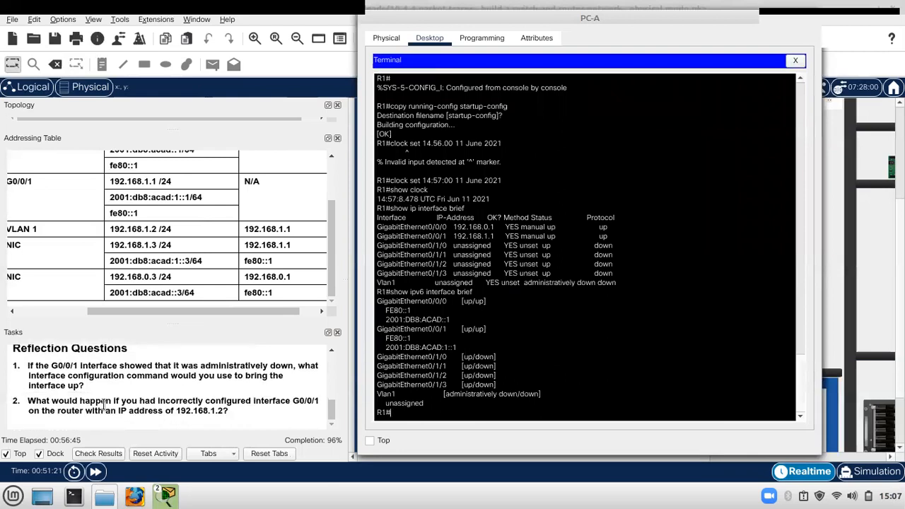
{"action": "scroll", "coordinate": [109, 404], "scroll_direction": "up", "scroll_amount": 4}
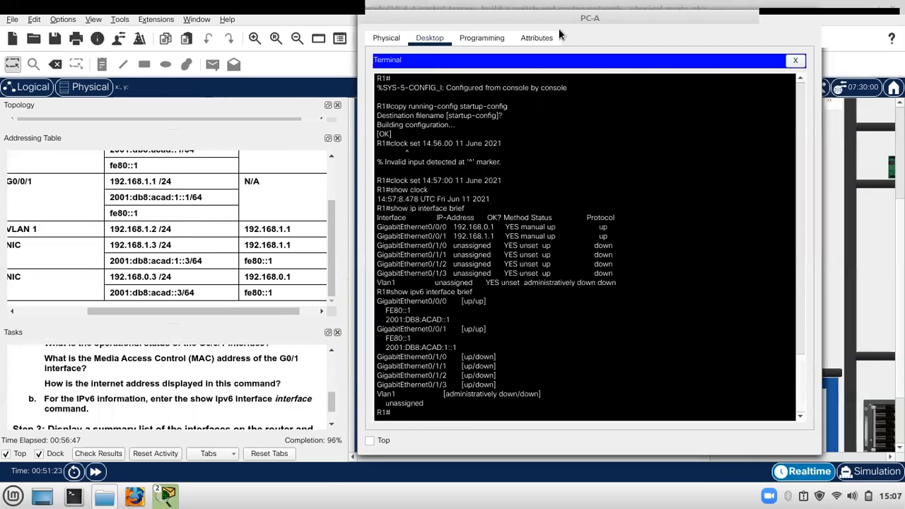
{"action": "left_click_drag", "start_coordinate": [603, 14], "coordinate": [509, 34]}
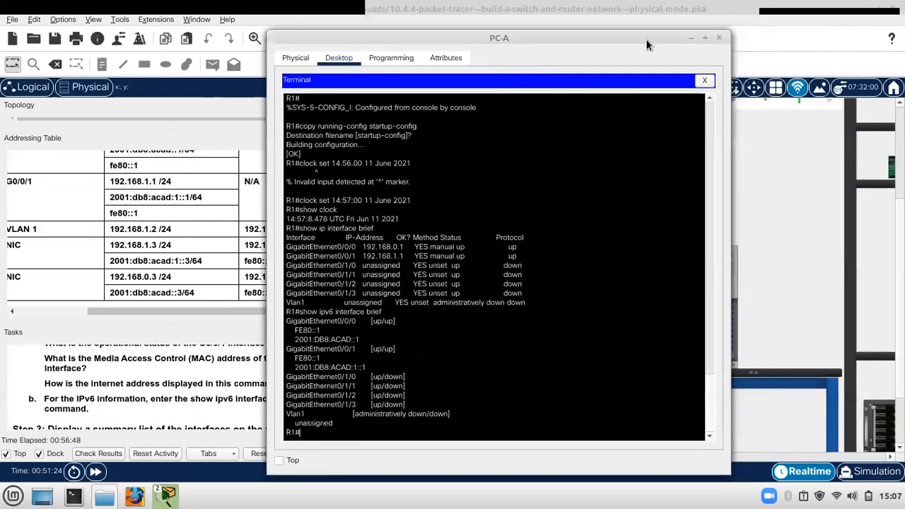
{"action": "left_click", "coordinate": [719, 39]}
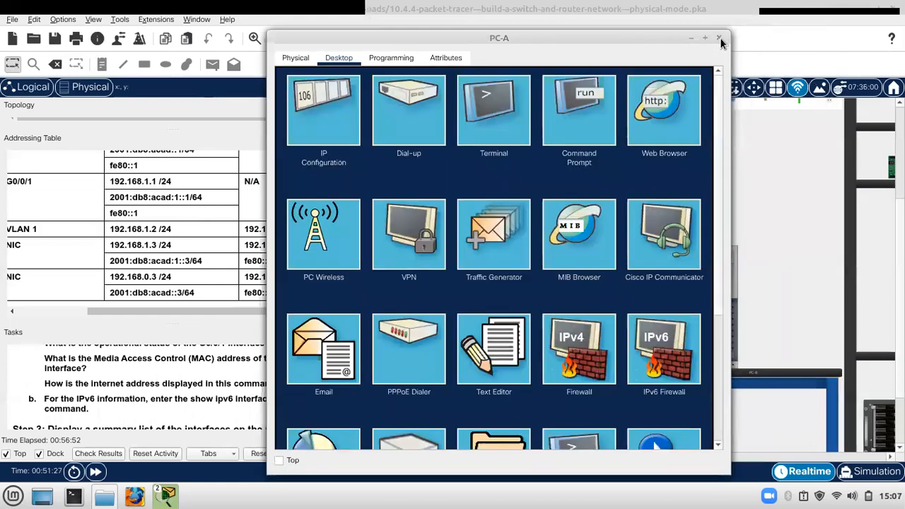
{"action": "left_click", "coordinate": [720, 38]}
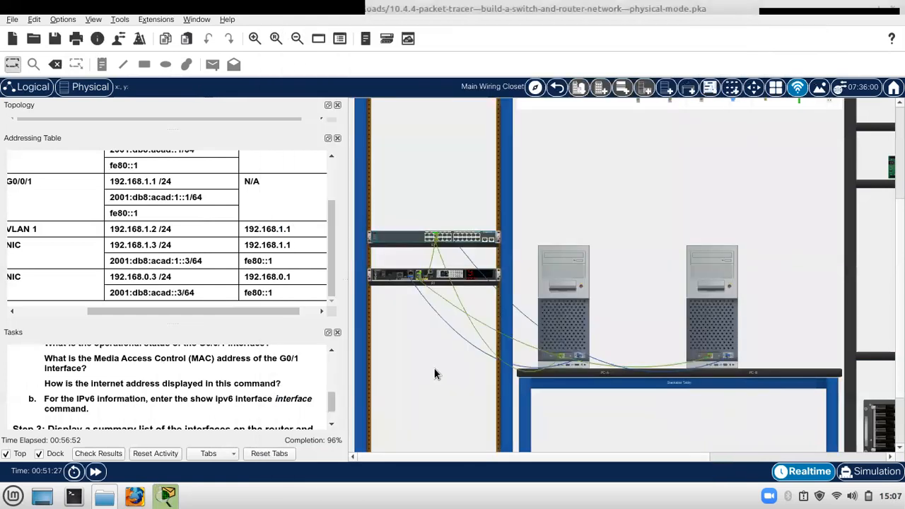
Step: Check the activity results and examine the assessment items for incorrect entries on R1 and S1, and close the results
{"action": "left_click", "coordinate": [114, 451]}
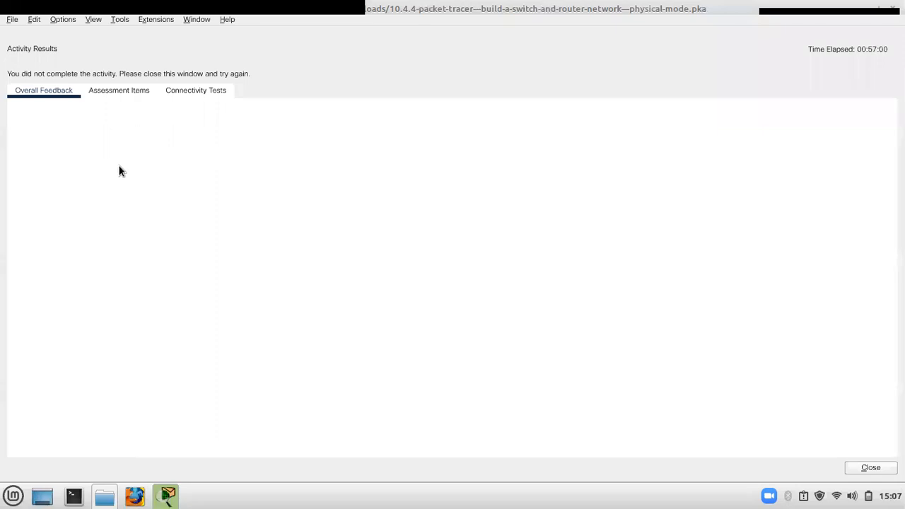
{"action": "left_click", "coordinate": [126, 92]}
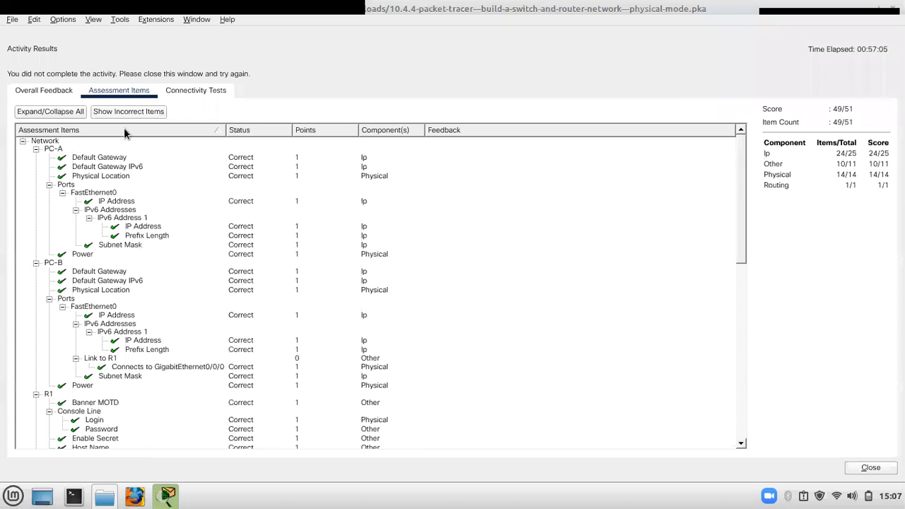
{"action": "scroll", "coordinate": [153, 346], "scroll_direction": "down", "scroll_amount": 3}
{"action": "scroll", "coordinate": [154, 346], "scroll_direction": "down", "scroll_amount": 12}
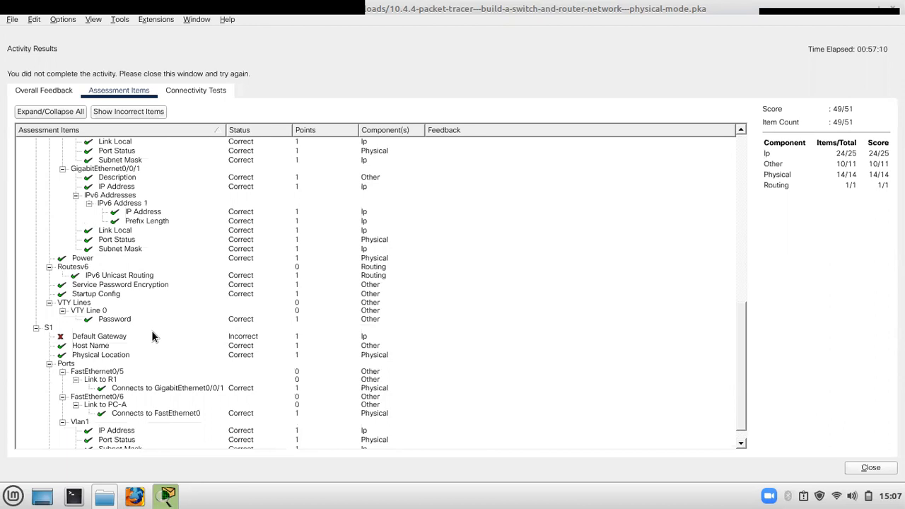
{"action": "scroll", "coordinate": [153, 336], "scroll_direction": "down", "scroll_amount": 1}
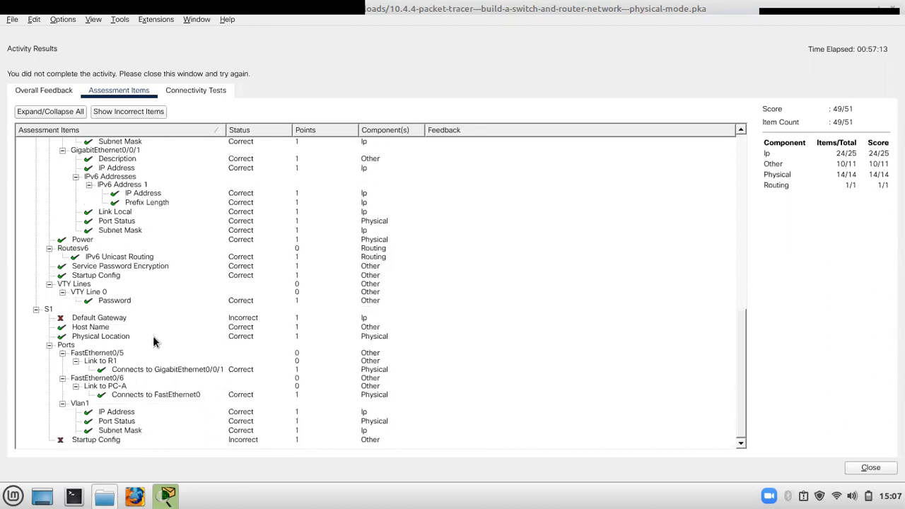
{"action": "scroll", "coordinate": [154, 342], "scroll_direction": "up", "scroll_amount": 3}
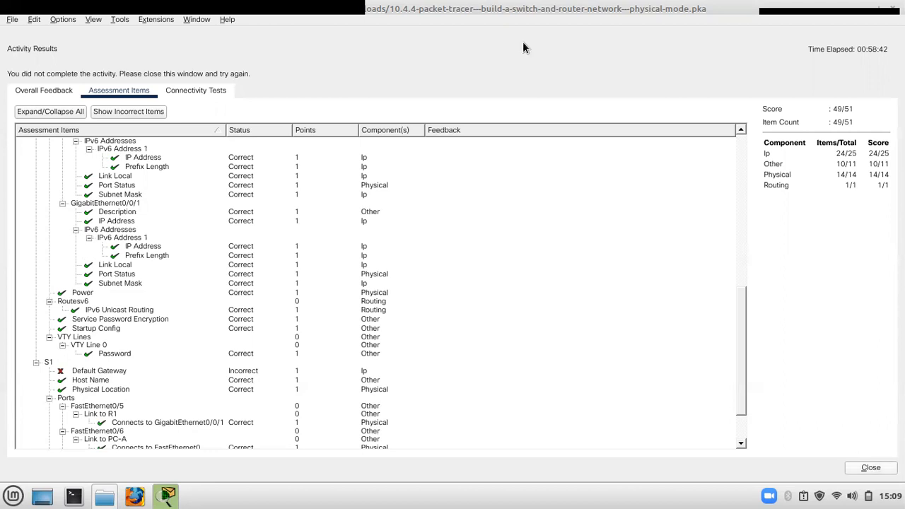
{"action": "key", "text": "Escape"}
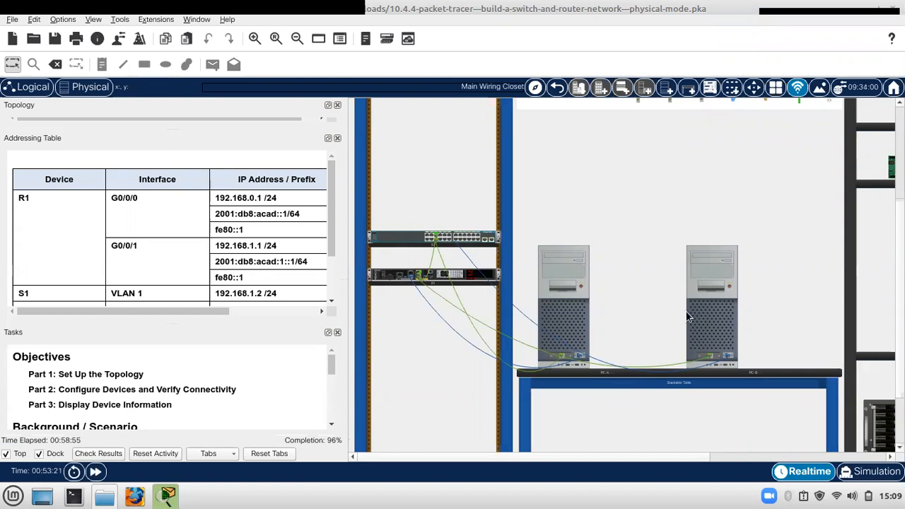
Step: Open S1's console through PC-B's Terminal with the default port settings and enter global configuration mode
{"action": "left_click", "coordinate": [741, 284]}
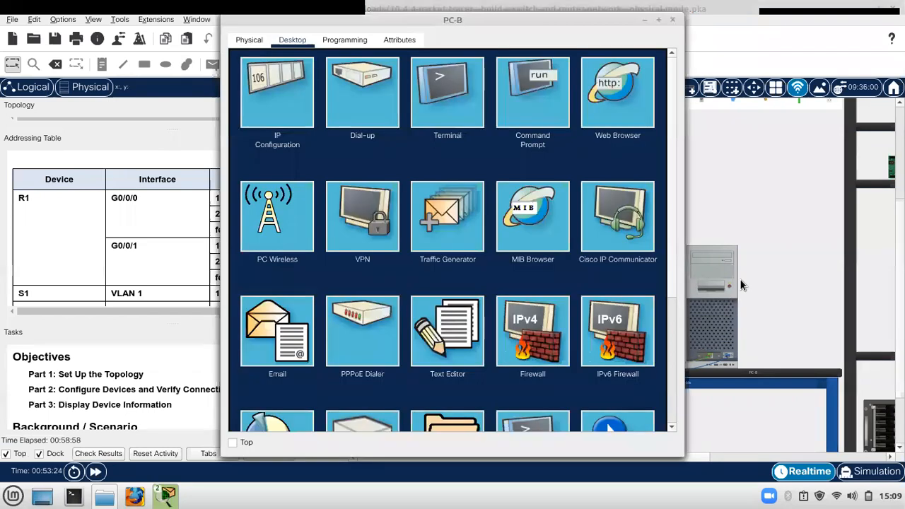
{"action": "left_click", "coordinate": [431, 94]}
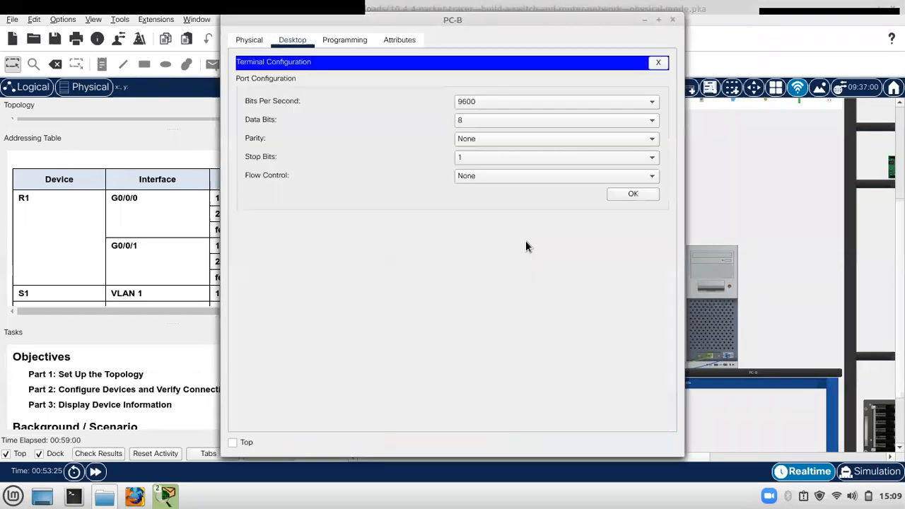
{"action": "left_click", "coordinate": [636, 192]}
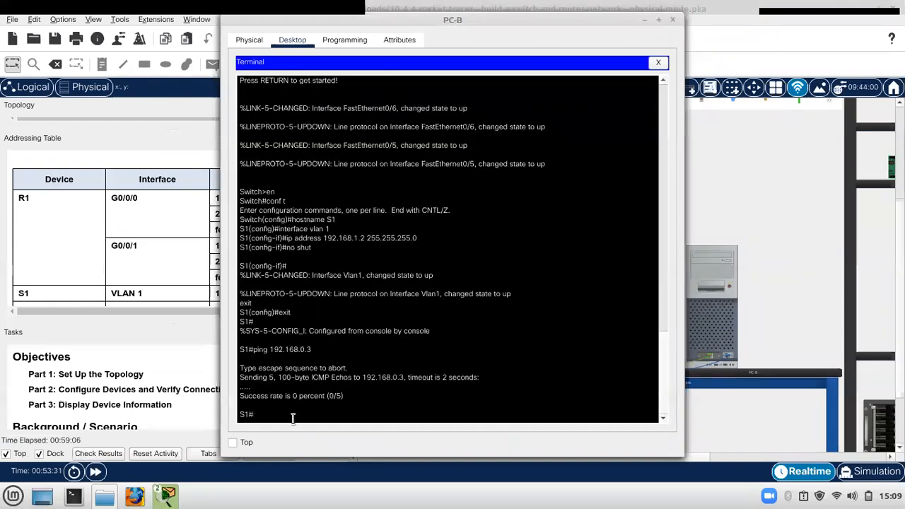
{"action": "type", "text": "en"}
{"action": "key", "text": "Return"}
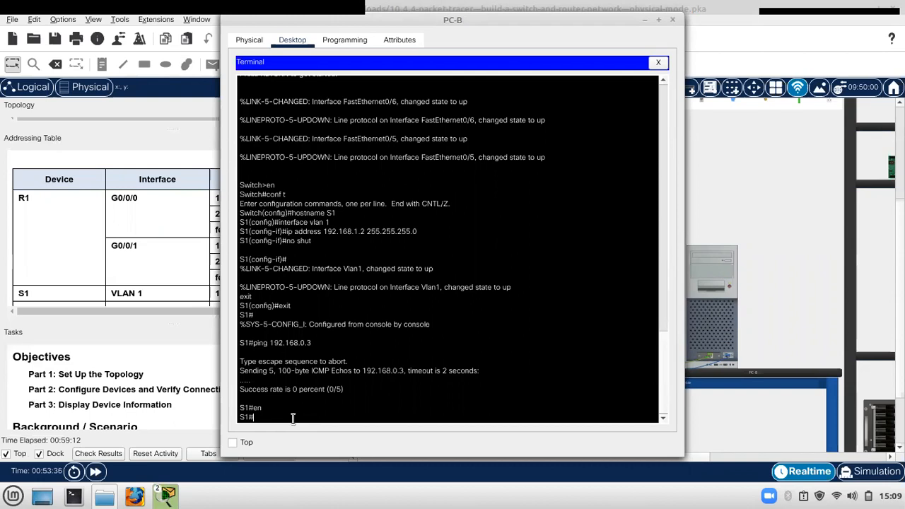
{"action": "type", "text": "conf t"}
{"action": "key", "text": "Return"}
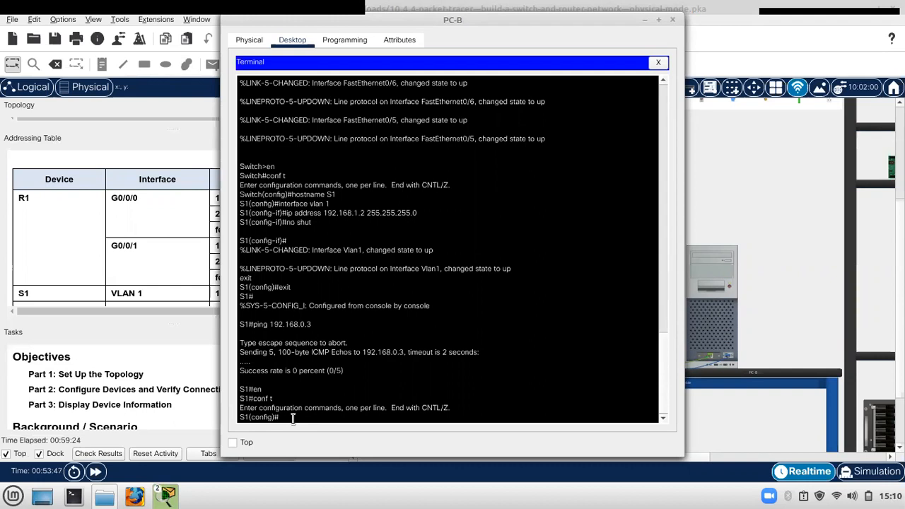
Step: Consult the addressing table and begin a default-gateway command in S1's global configuration mode
{"action": "left_click_drag", "start_coordinate": [465, 20], "coordinate": [571, 25]}
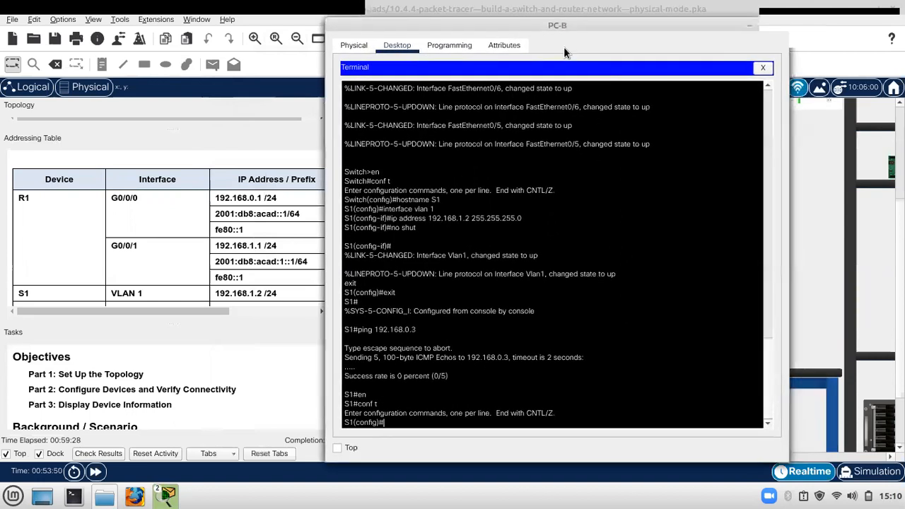
{"action": "scroll", "coordinate": [413, 361], "scroll_direction": "down", "scroll_amount": 1}
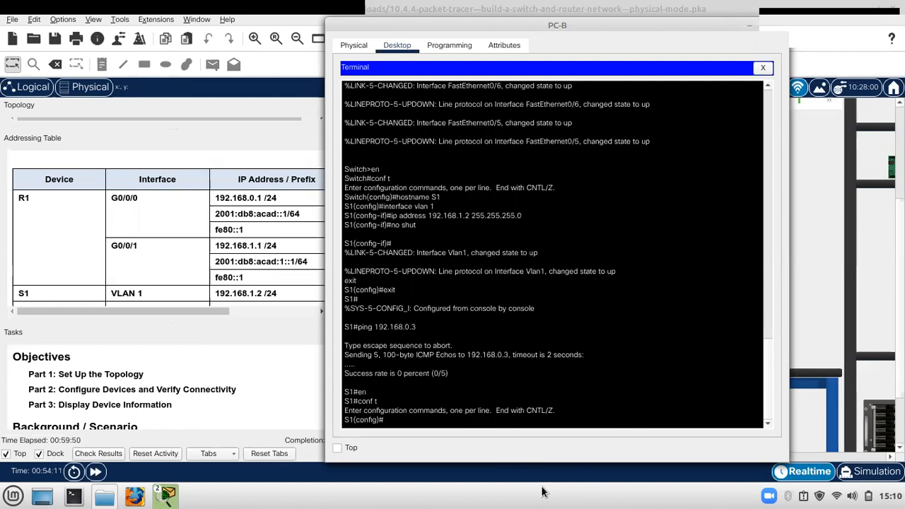
{"action": "type", "text": "default-gateaway"}
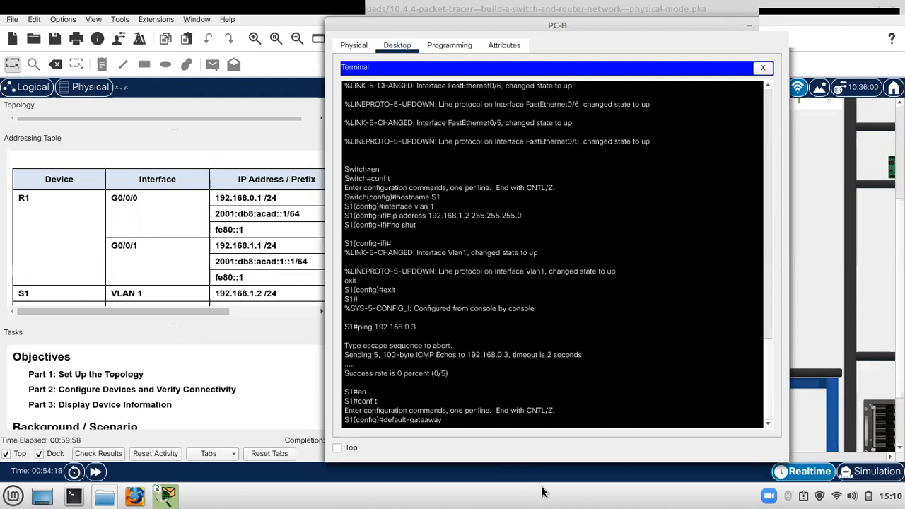